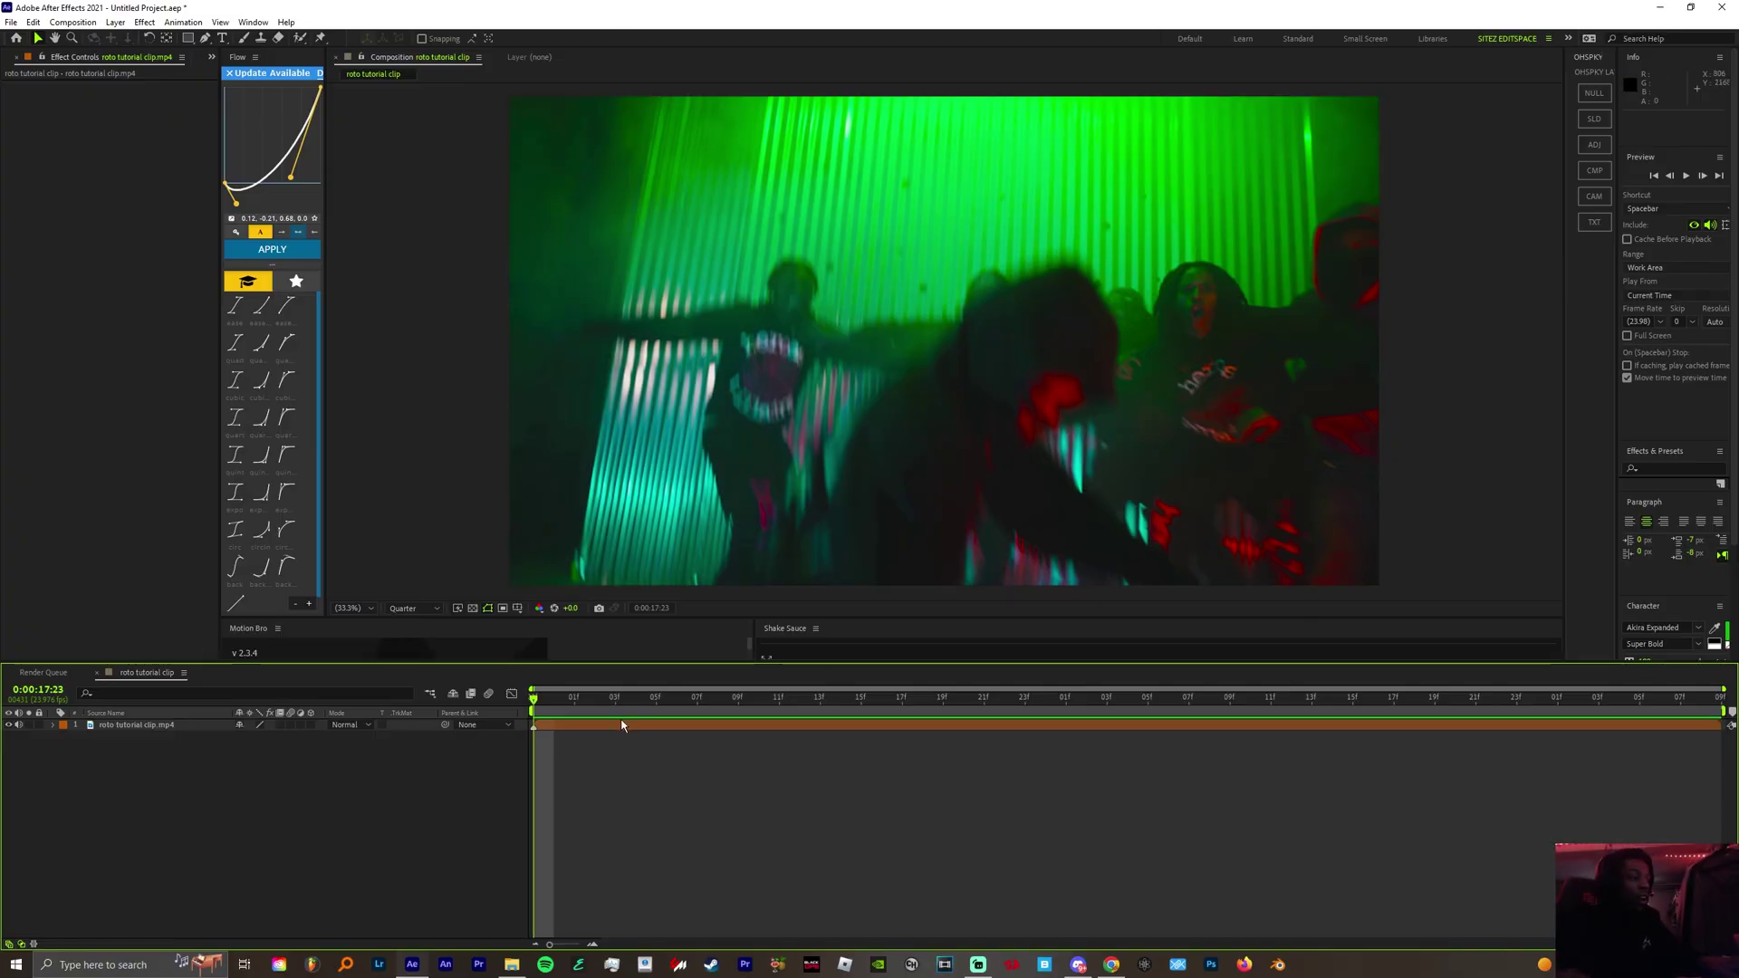
Step: Duplicate the roto tutorial clip layer and hide the lower copy
{"action": "left_click", "coordinate": [604, 725]}
{"action": "mouse_move", "coordinate": [553, 702]}
{"action": "left_mouse_down"}
{"action": "mouse_move", "coordinate": [1402, 726]}
{"action": "mouse_move", "coordinate": [462, 730]}
{"action": "mouse_move", "coordinate": [1487, 765]}
{"action": "mouse_move", "coordinate": [508, 777]}
{"action": "mouse_move", "coordinate": [554, 733]}
{"action": "left_mouse_up"}
{"action": "left_click", "coordinate": [554, 734]}
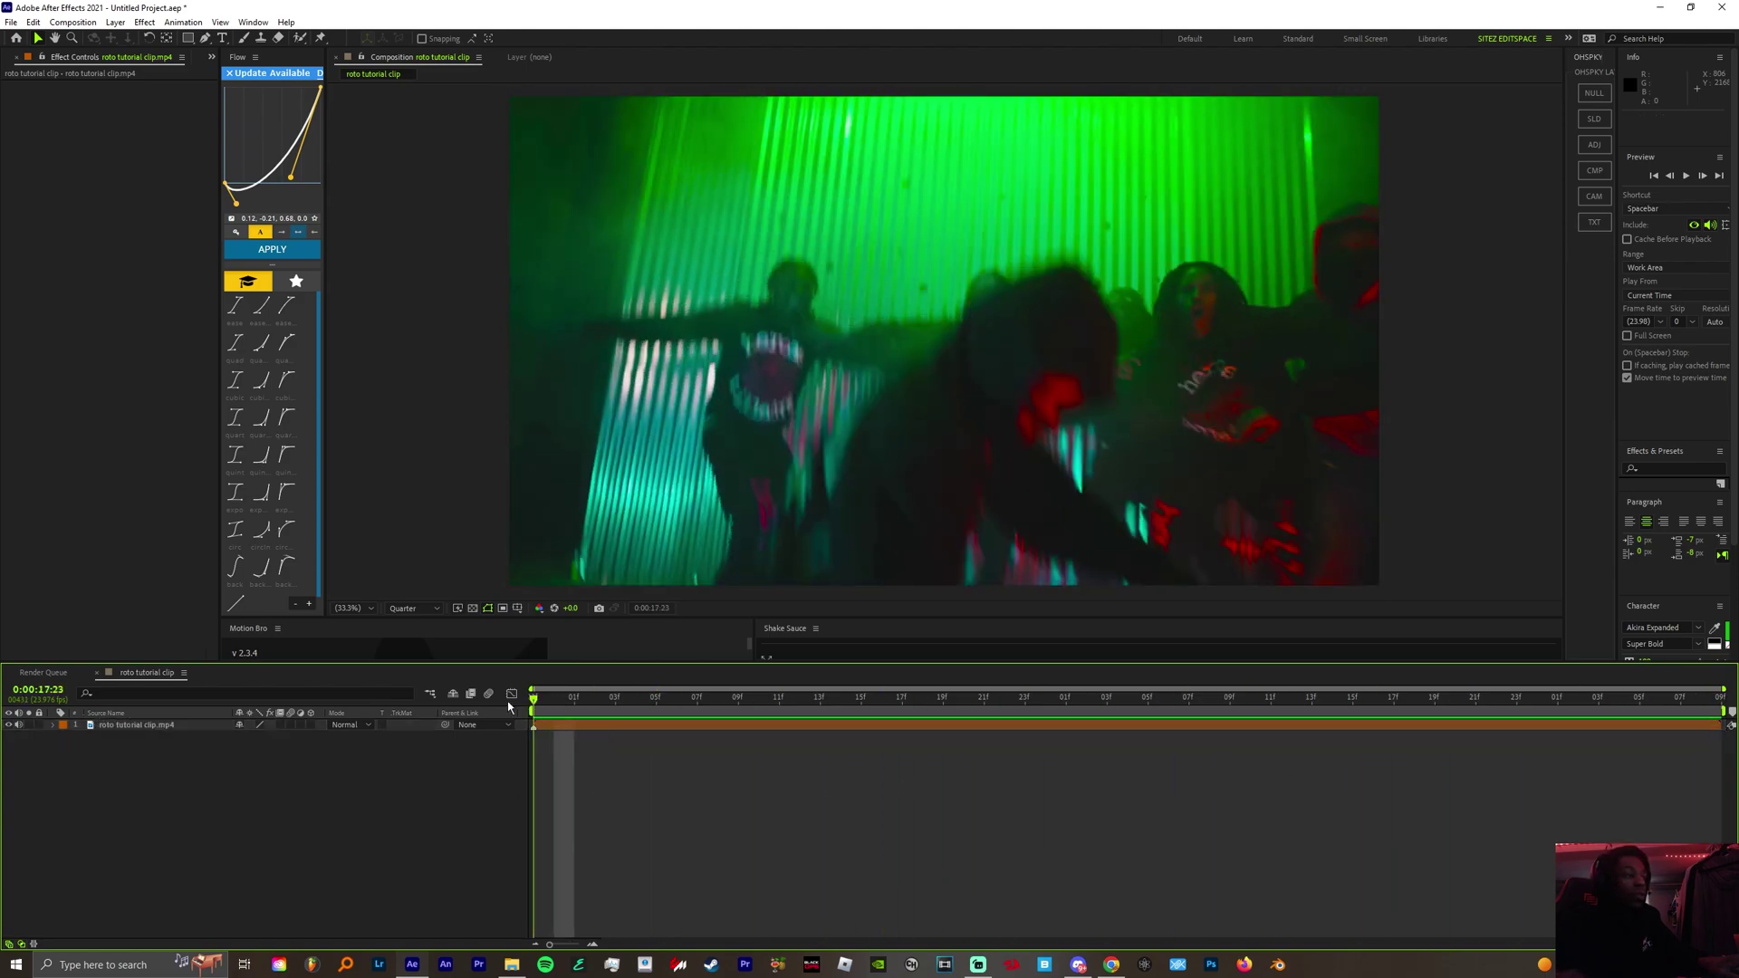
{"action": "left_click", "coordinate": [561, 724]}
{"action": "key", "text": "ctrl+c"}
{"action": "key", "text": "ctrl+v"}
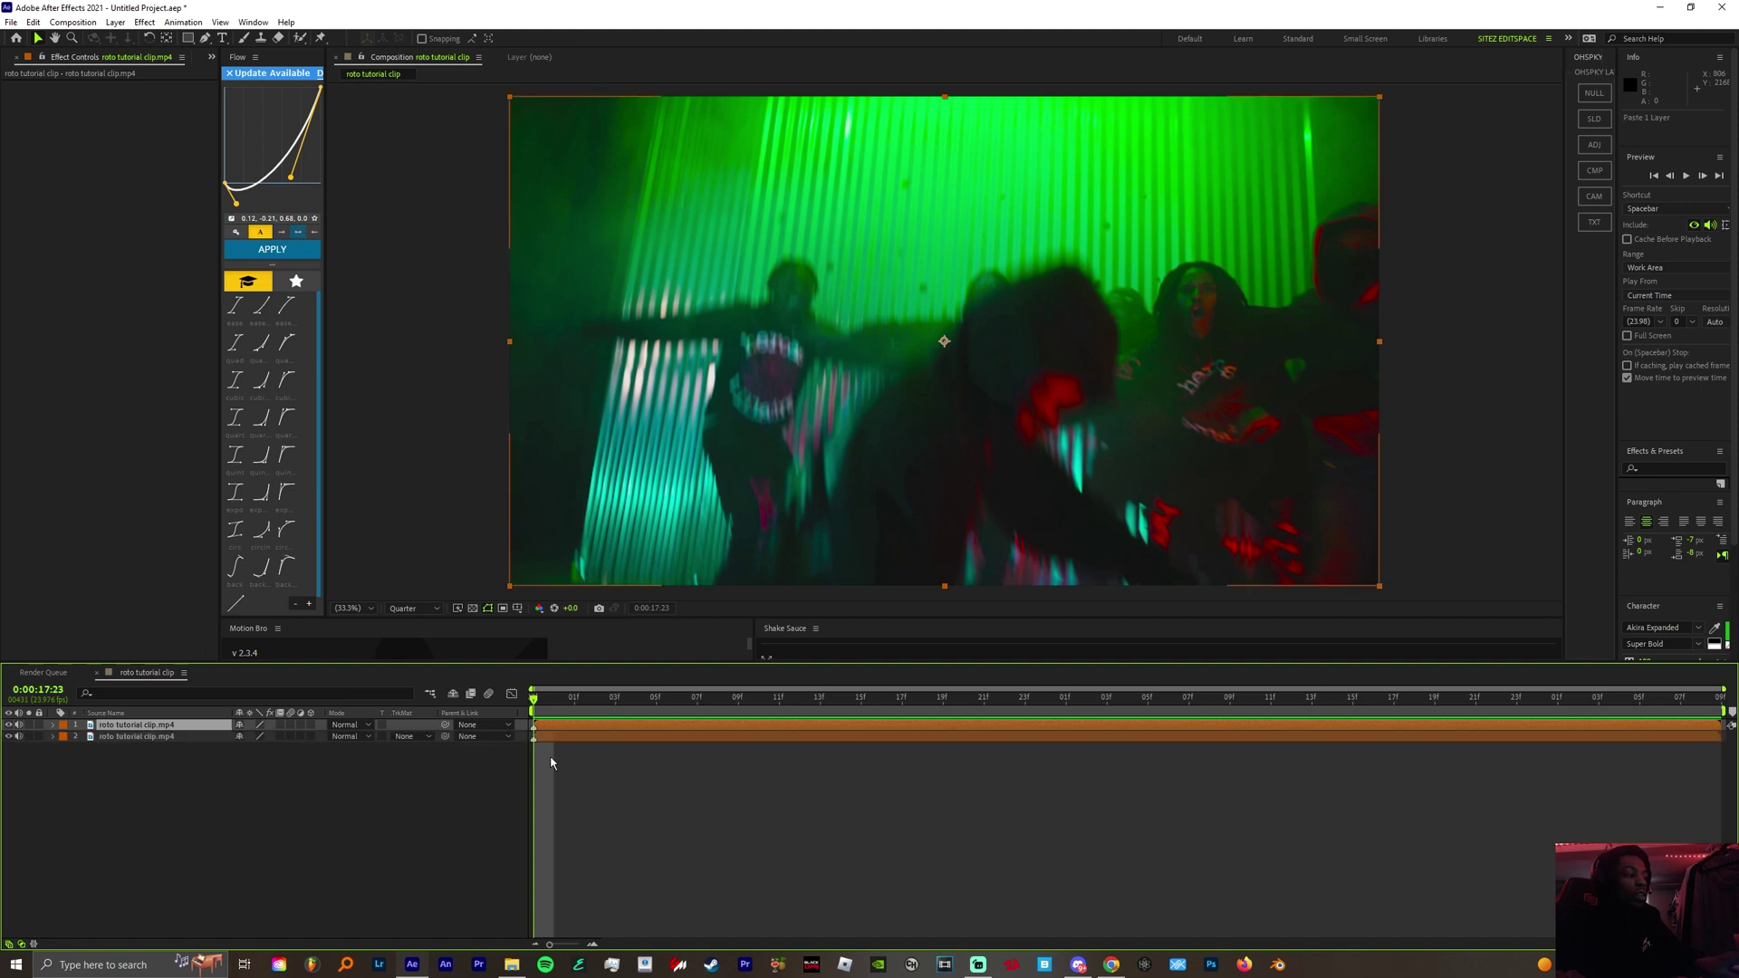
{"action": "left_click", "coordinate": [226, 800]}
{"action": "left_click", "coordinate": [128, 739]}
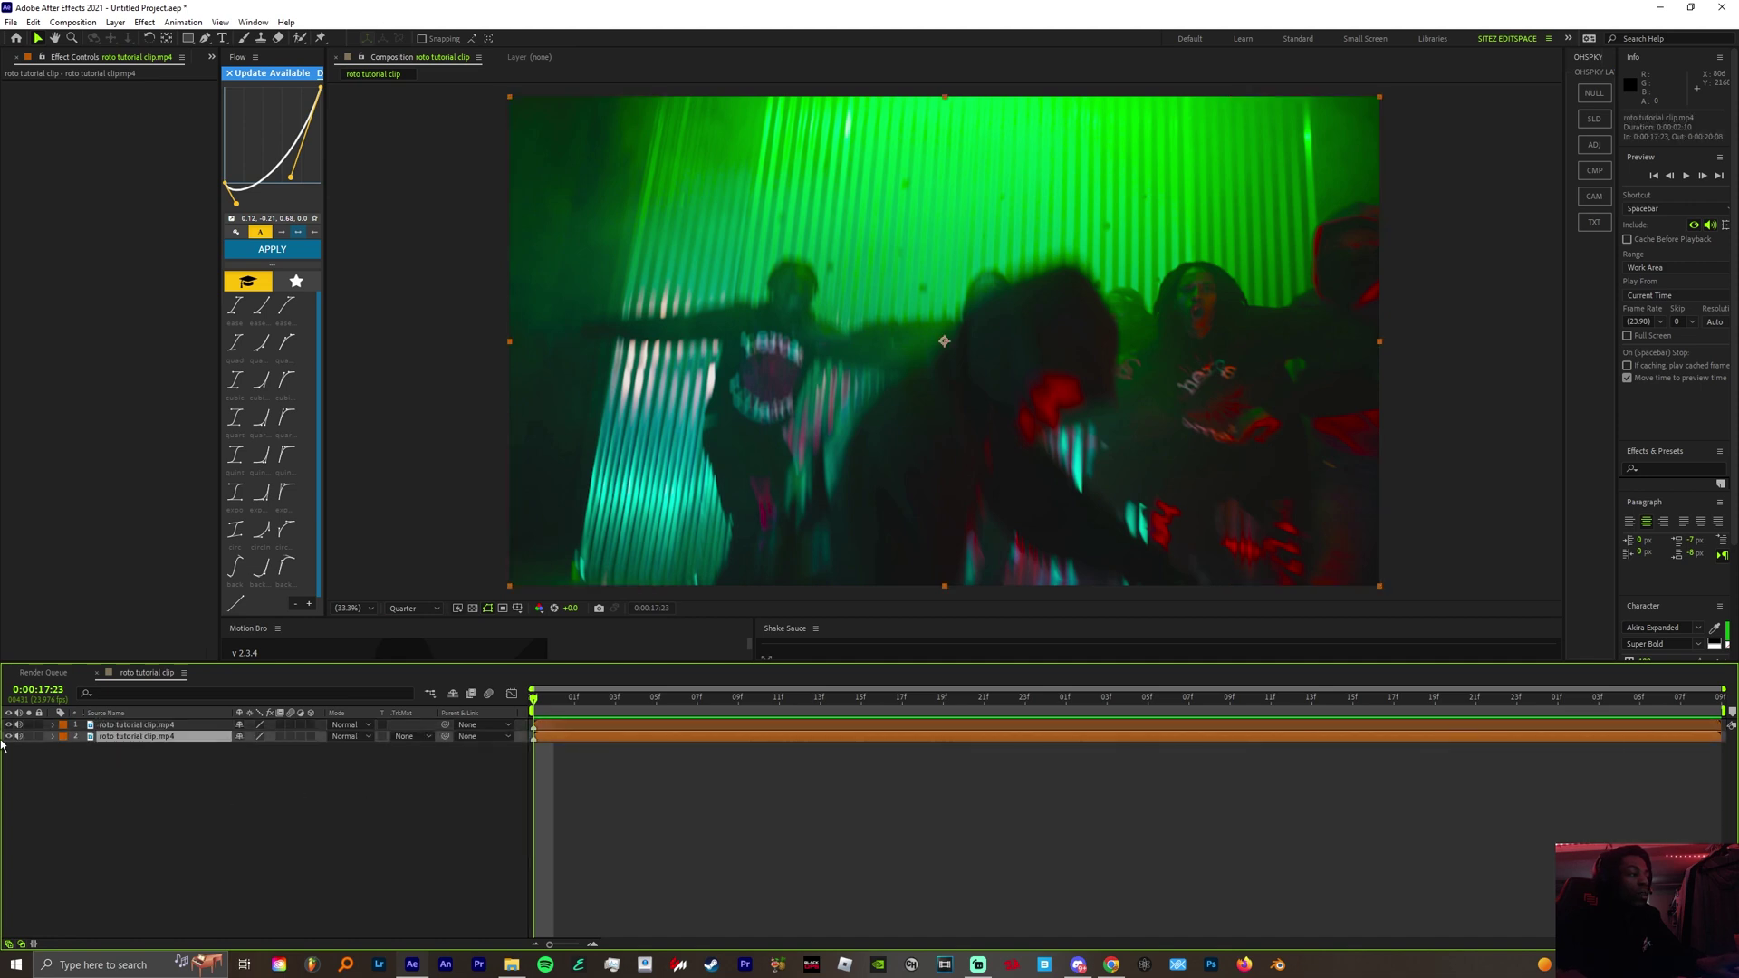
Step: Open the top copy of the clip in the Layer viewer and activate the Roto Brush tool
{"action": "left_click", "coordinate": [605, 725]}
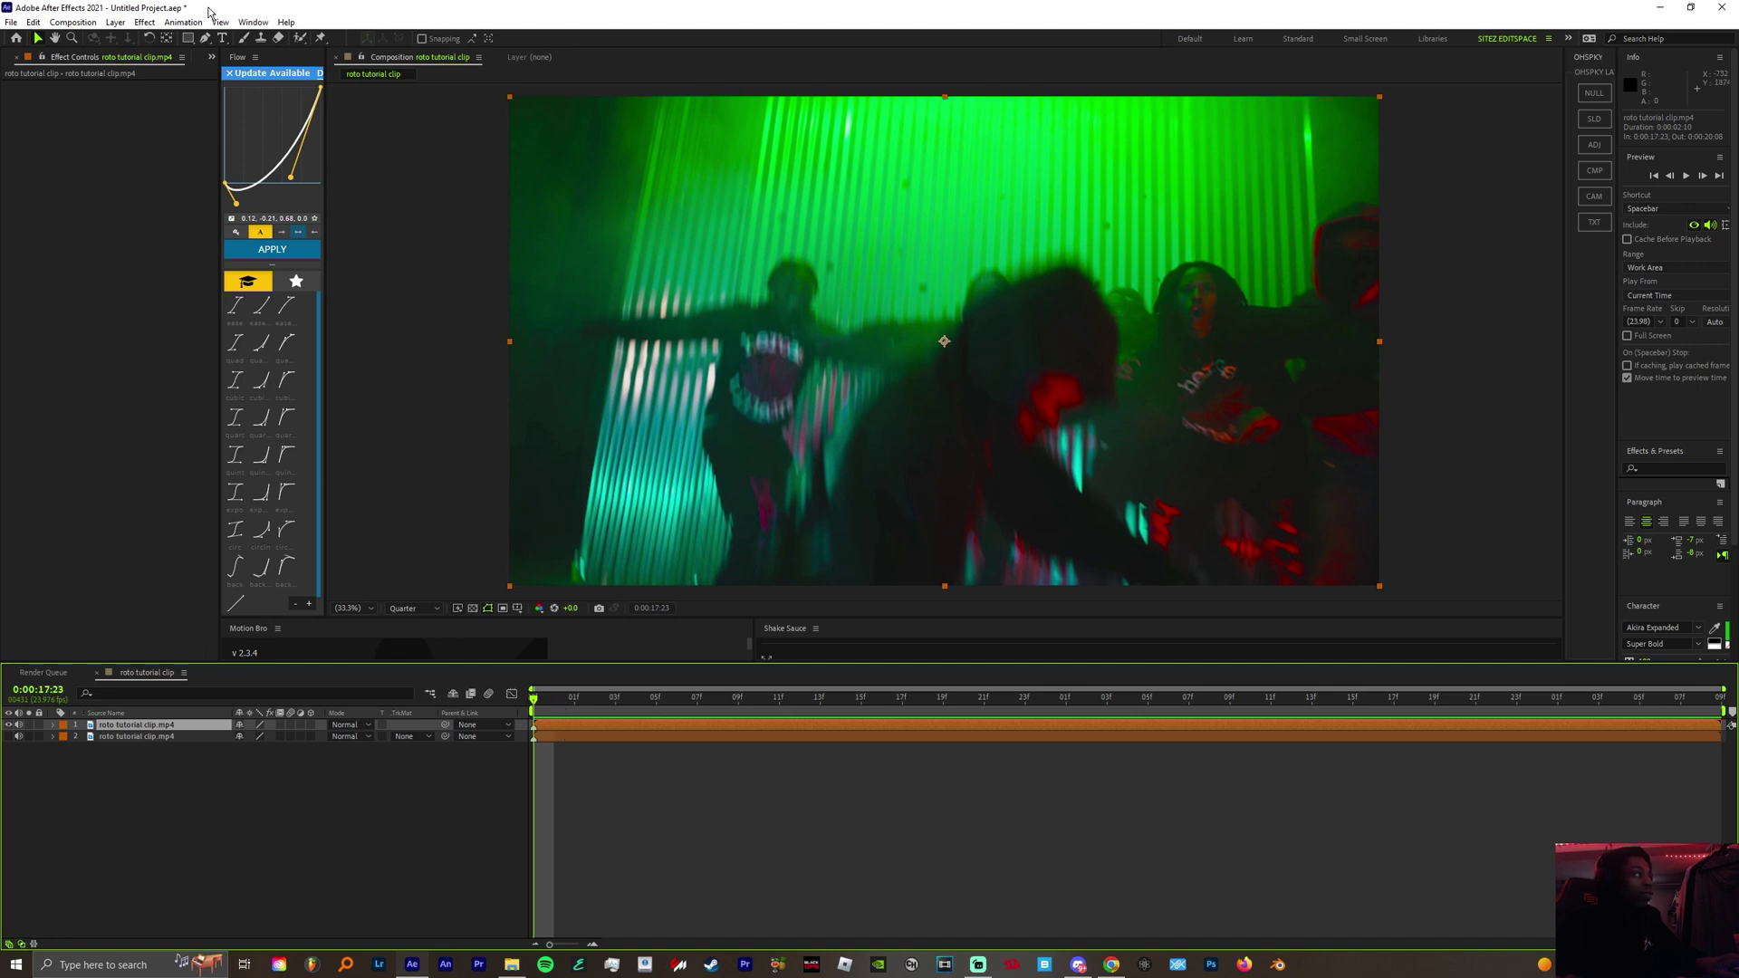
{"action": "double_click", "coordinate": [567, 727]}
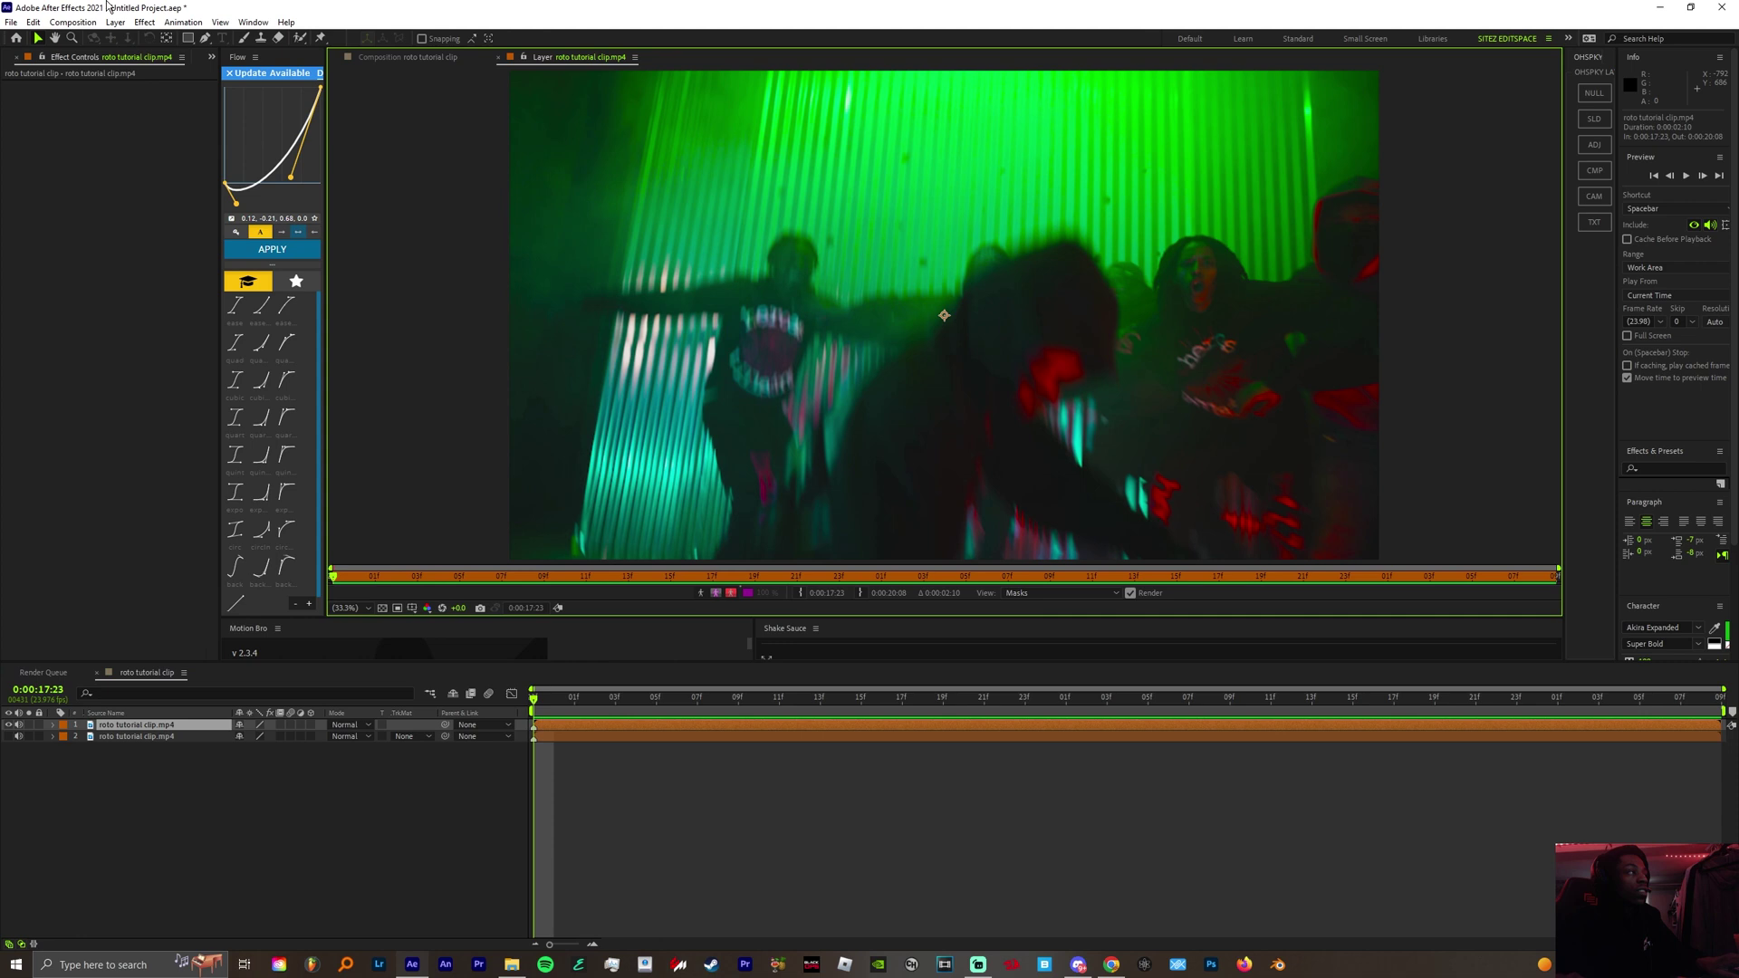
{"action": "left_click", "coordinate": [300, 38]}
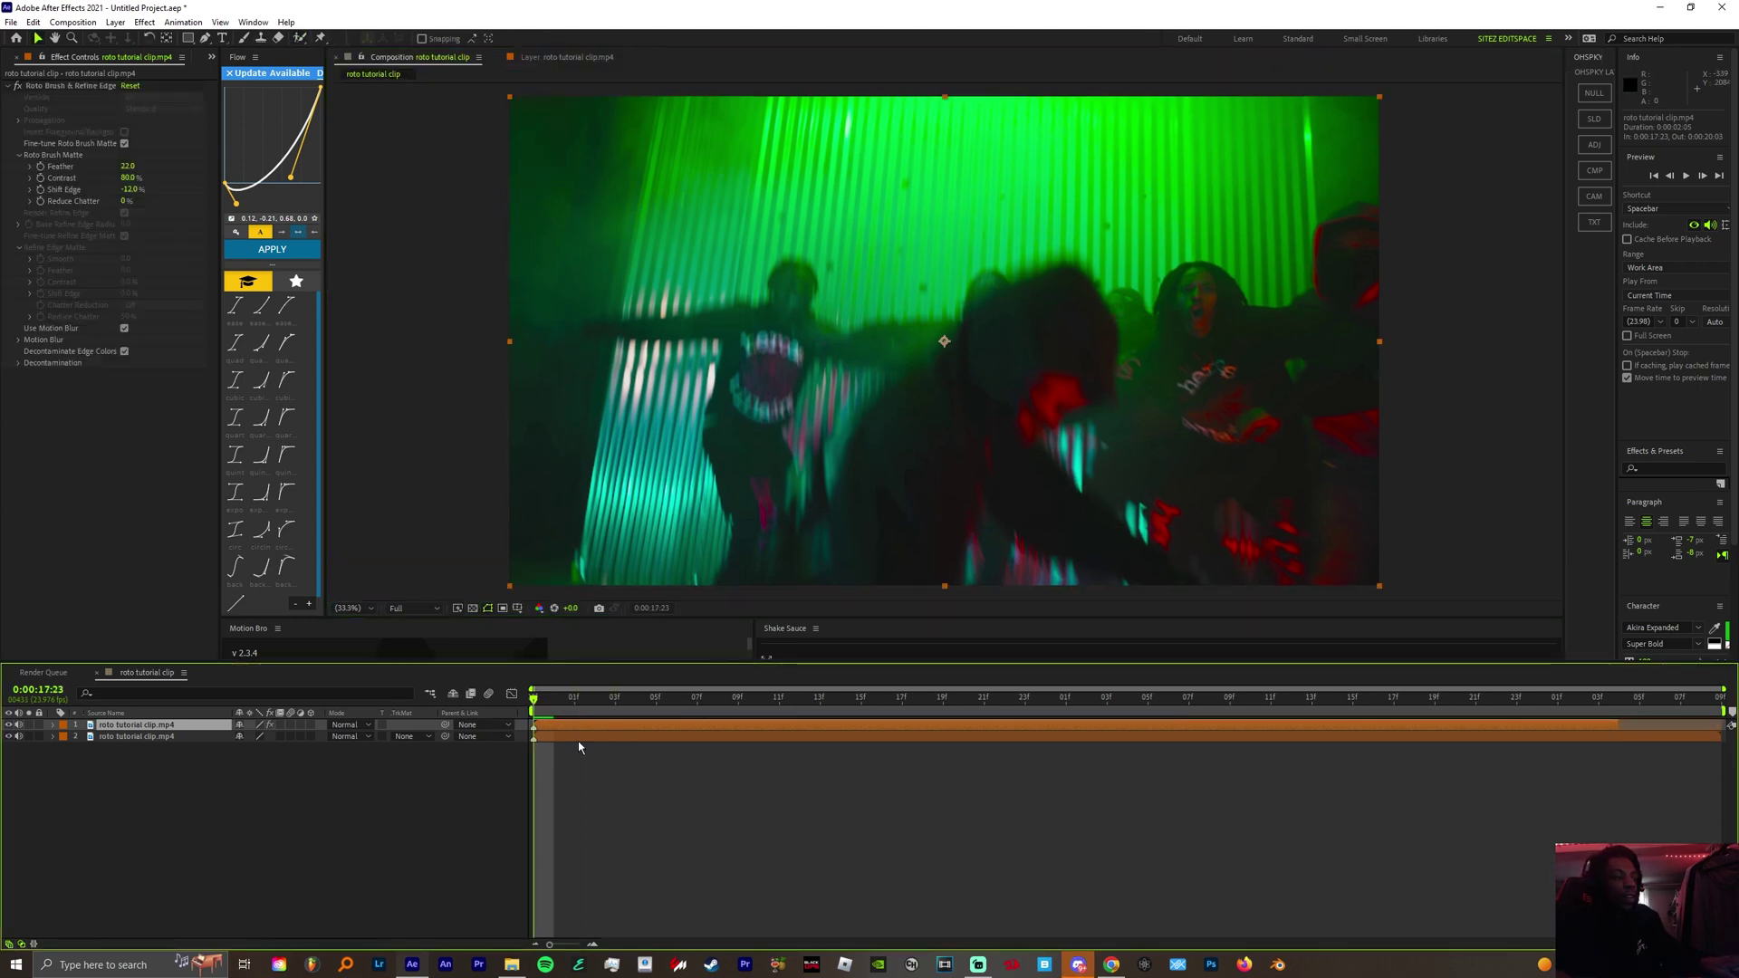
Step: Duplicate the rotoscoped clip layer and select the lower of the two rotoscoped copies
{"action": "key", "text": "ctrl+d"}
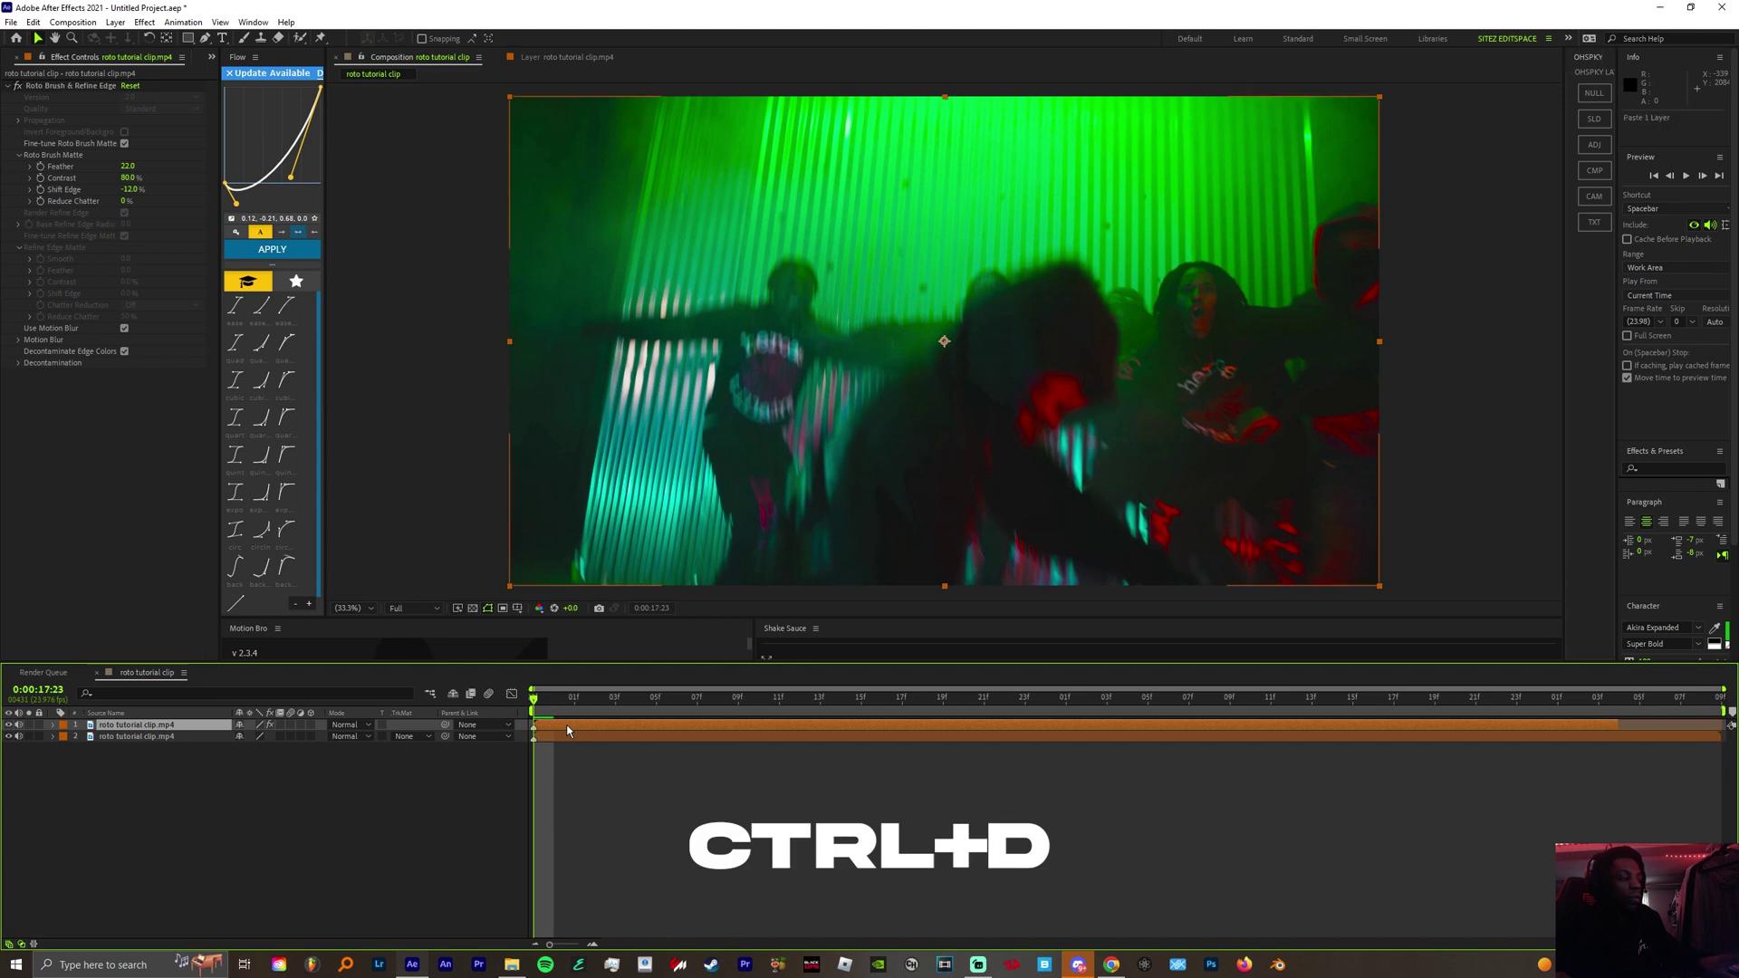
{"action": "key", "text": "ctrl+d"}
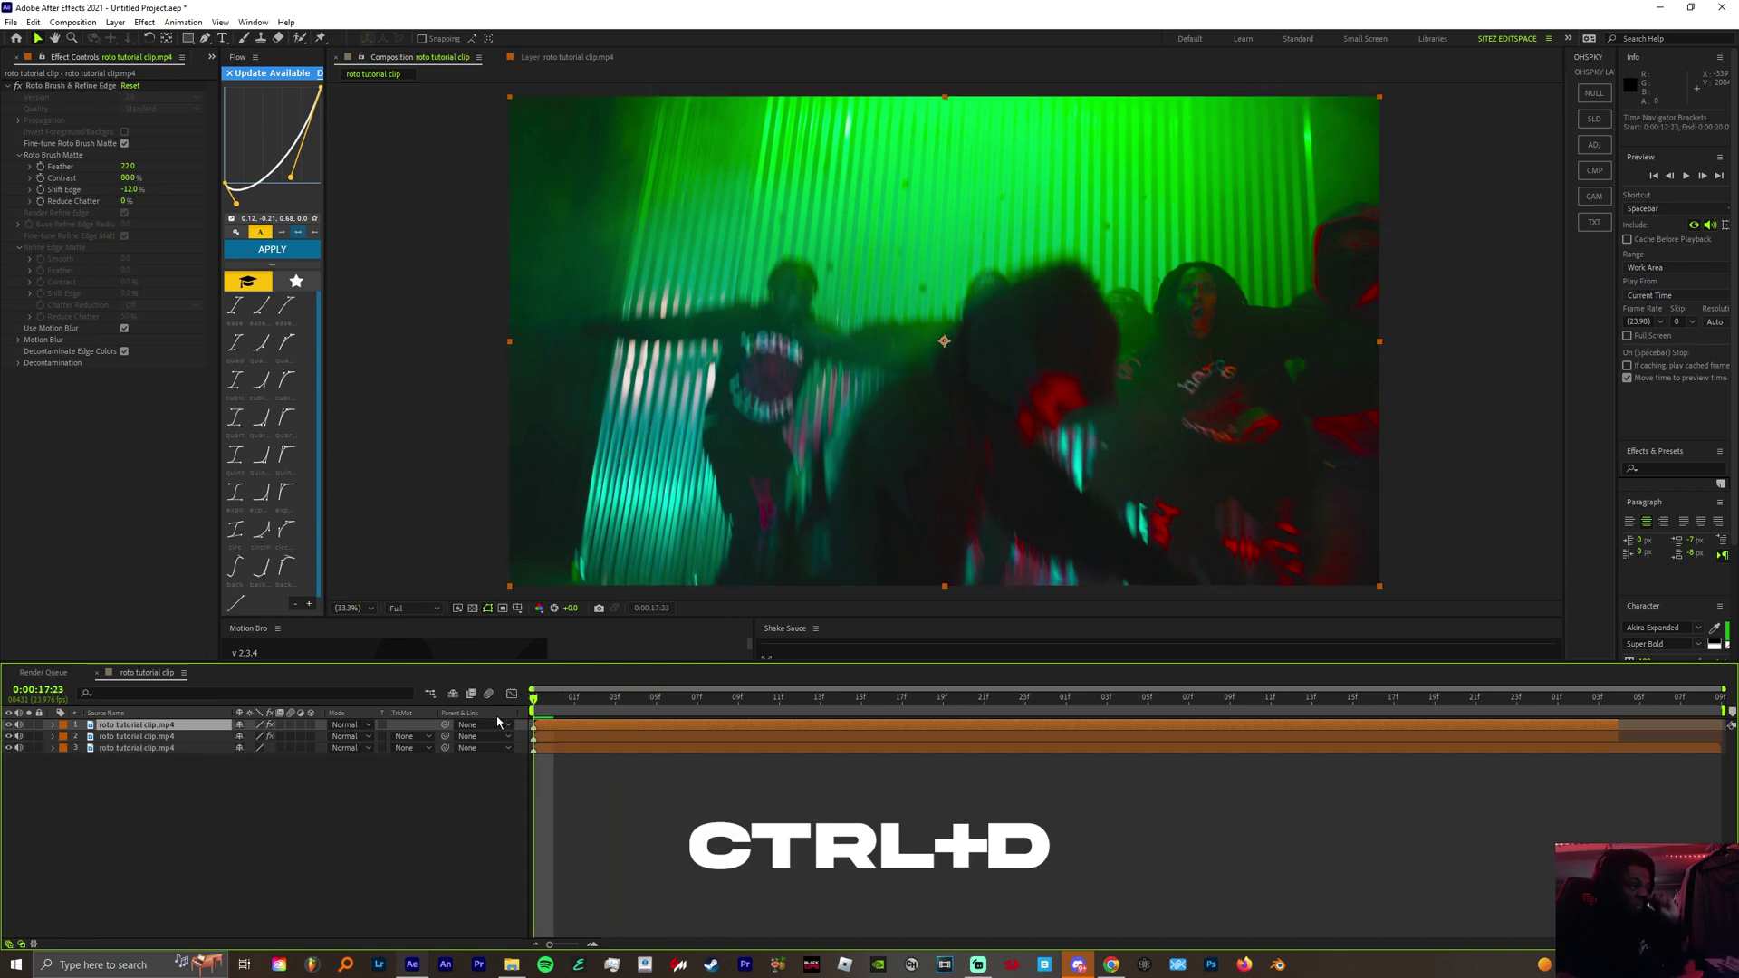
{"action": "left_click", "coordinate": [163, 737]}
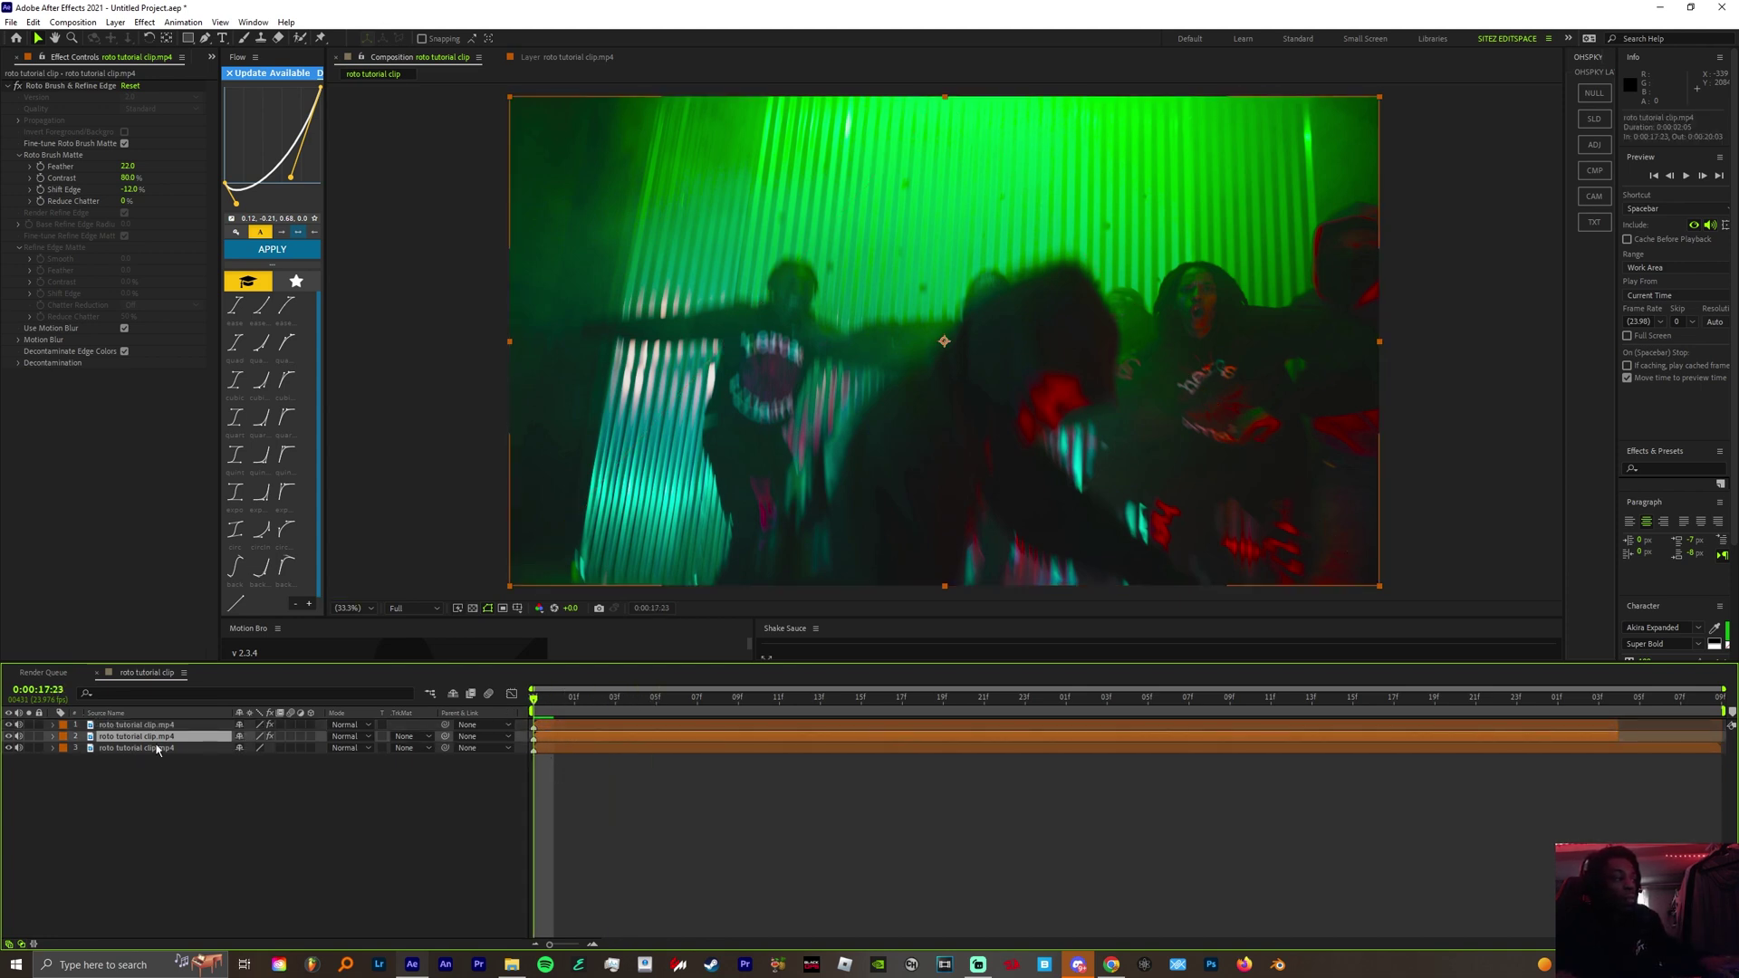
Step: Apply the Echo effect to the middle clip layer
{"action": "mouse_move", "coordinate": [546, 706]}
{"action": "left_mouse_down"}
{"action": "mouse_move", "coordinate": [679, 699]}
{"action": "mouse_move", "coordinate": [534, 700]}
{"action": "left_mouse_up"}
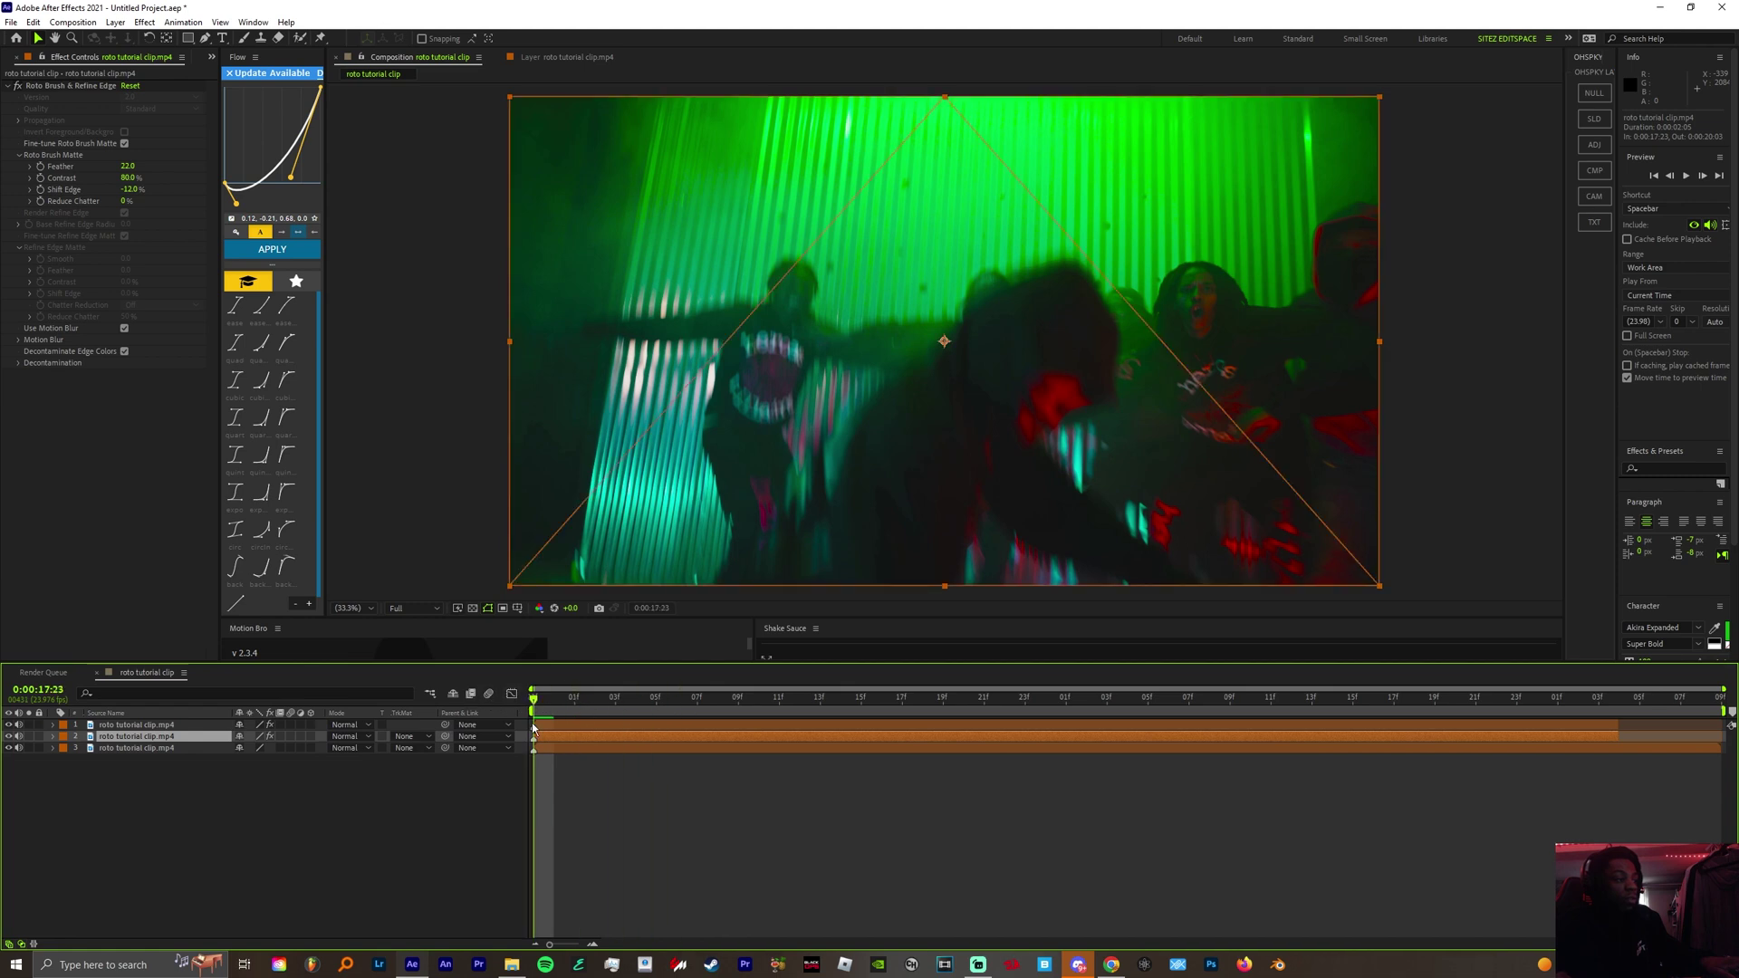
{"action": "key", "text": "e"}
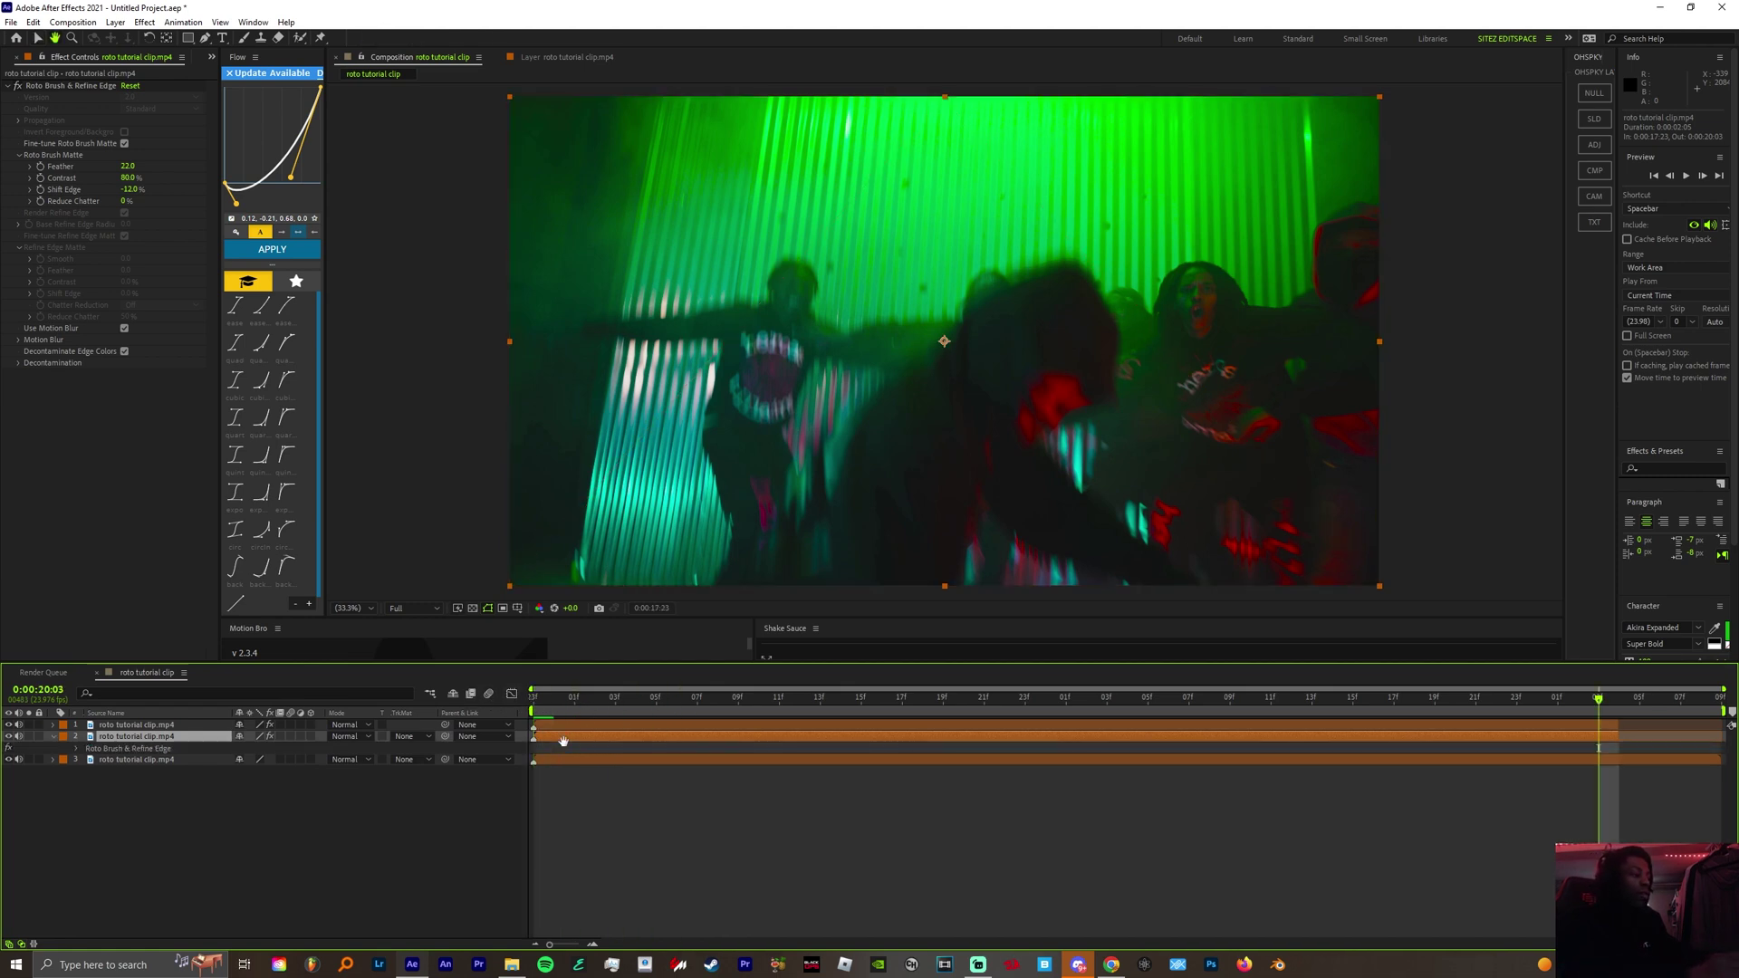
{"action": "key", "text": "ctrl+space"}
{"action": "type", "text": "ech"}
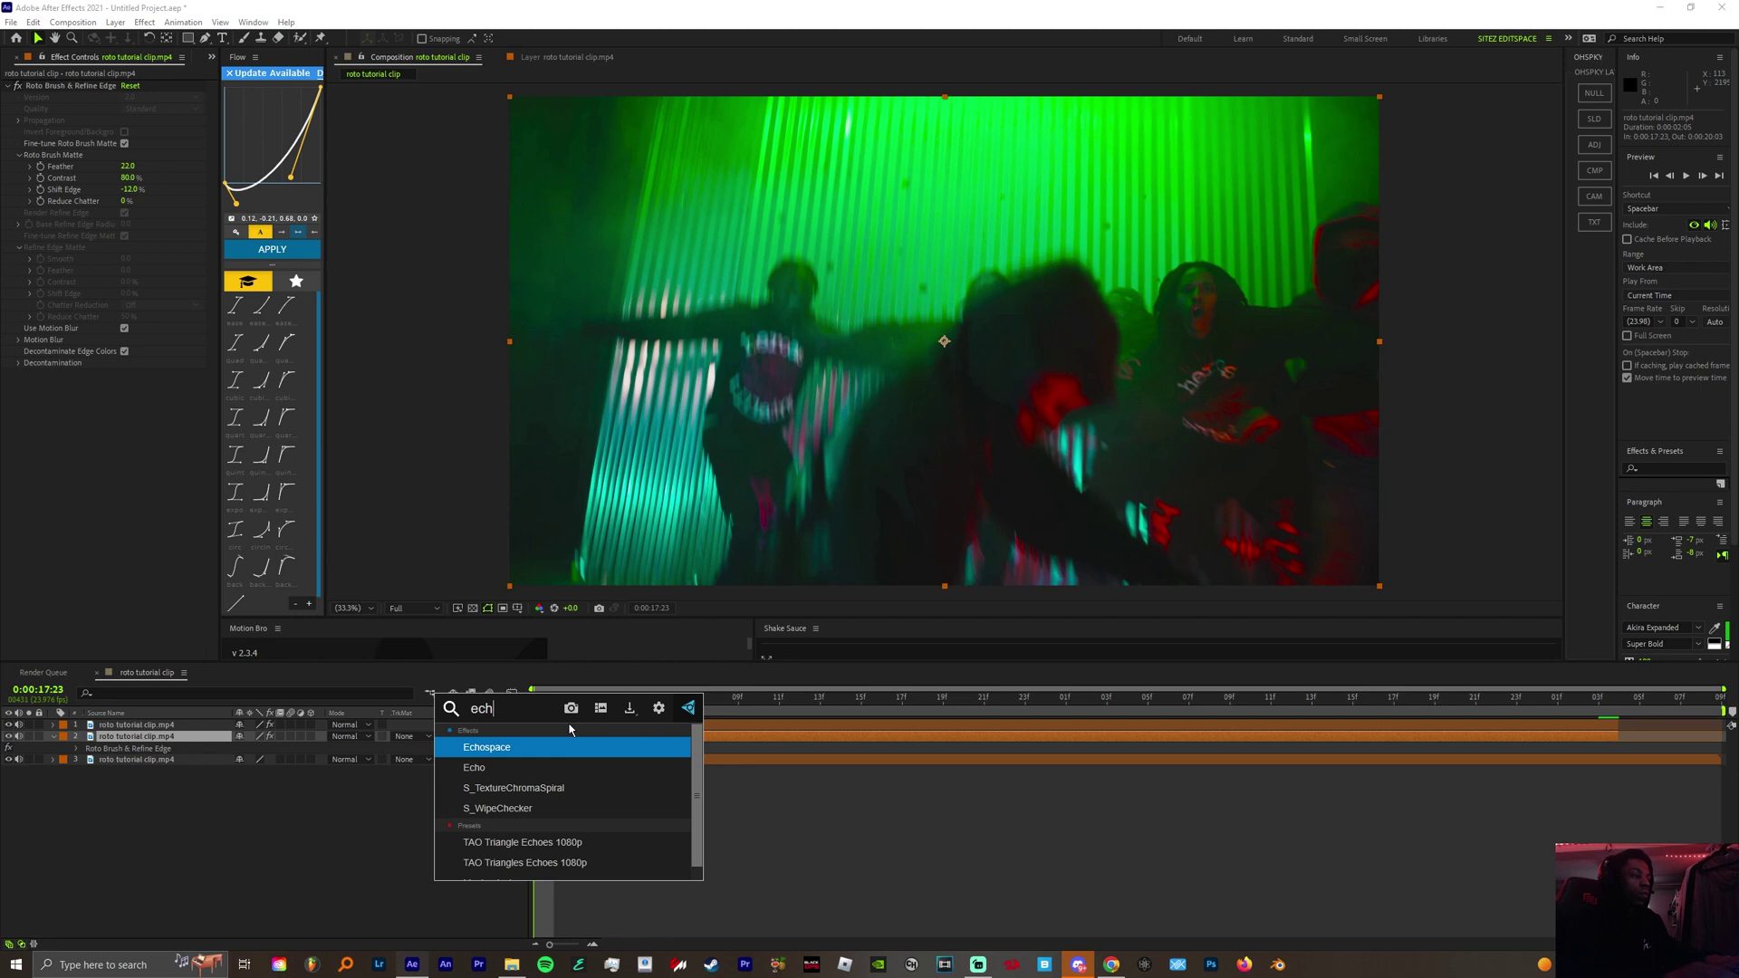
{"action": "key", "text": "Down"}
{"action": "key", "text": "Return"}
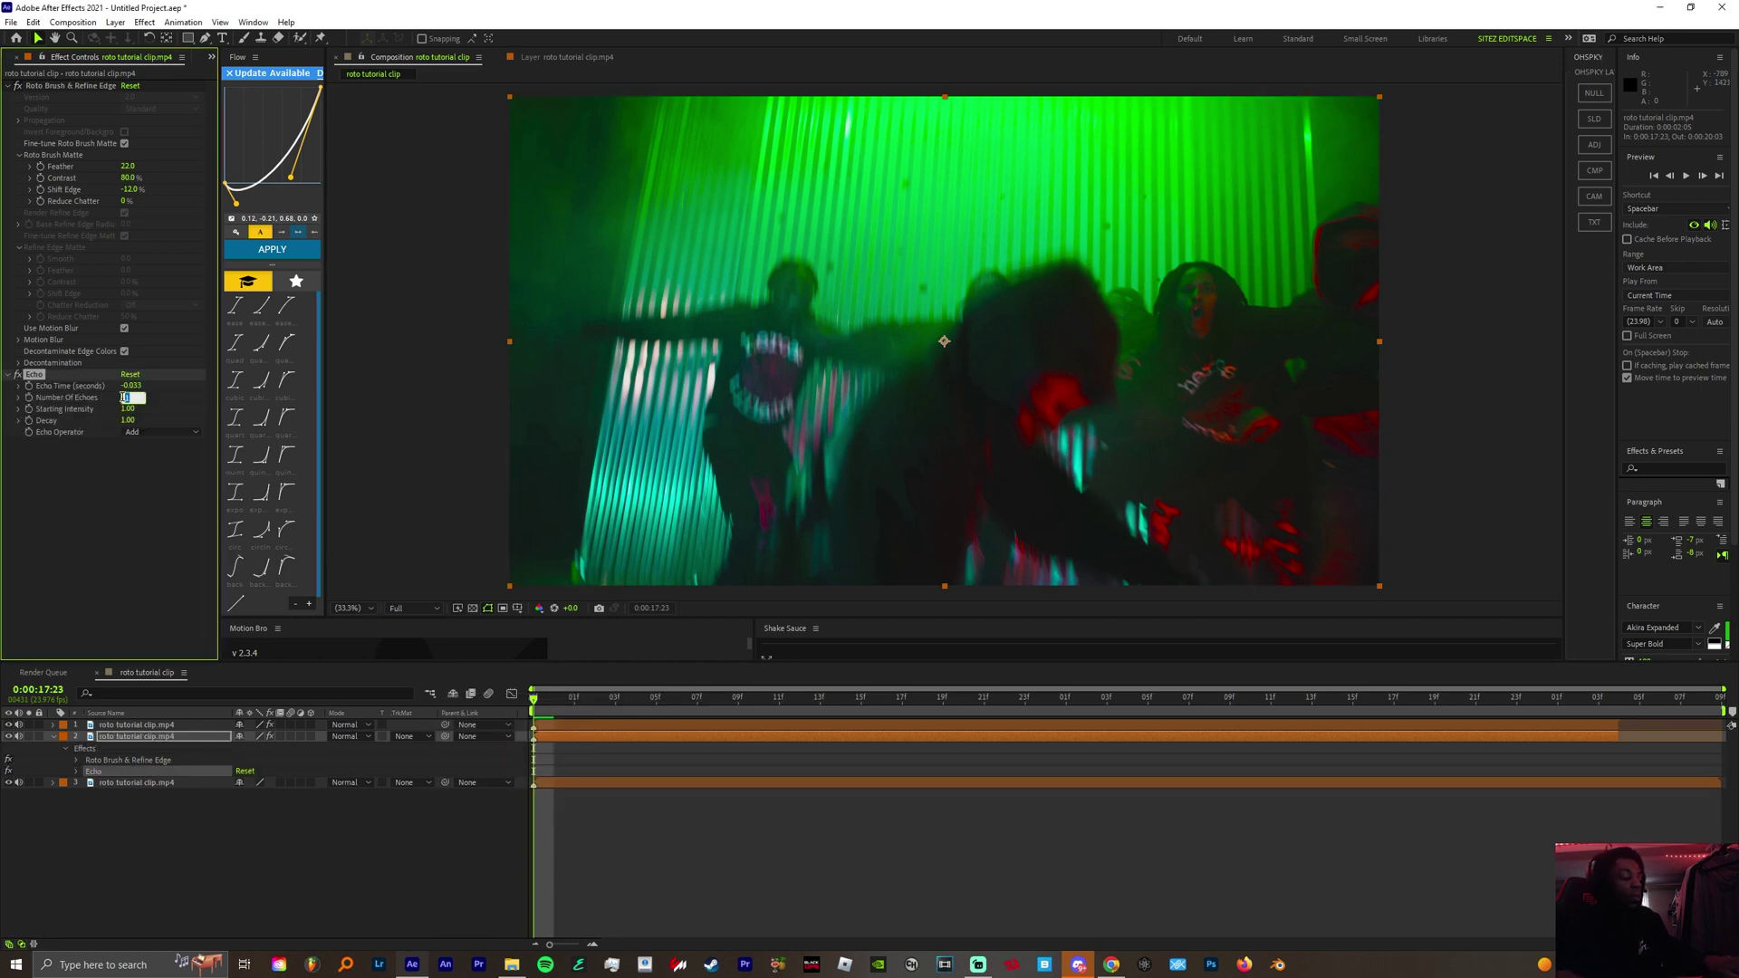
Step: Set the Echo effect to 6 echoes, a decay of 0.80 and an echo time of -0.043 seconds, and preview the composition
{"action": "left_click", "coordinate": [86, 511]}
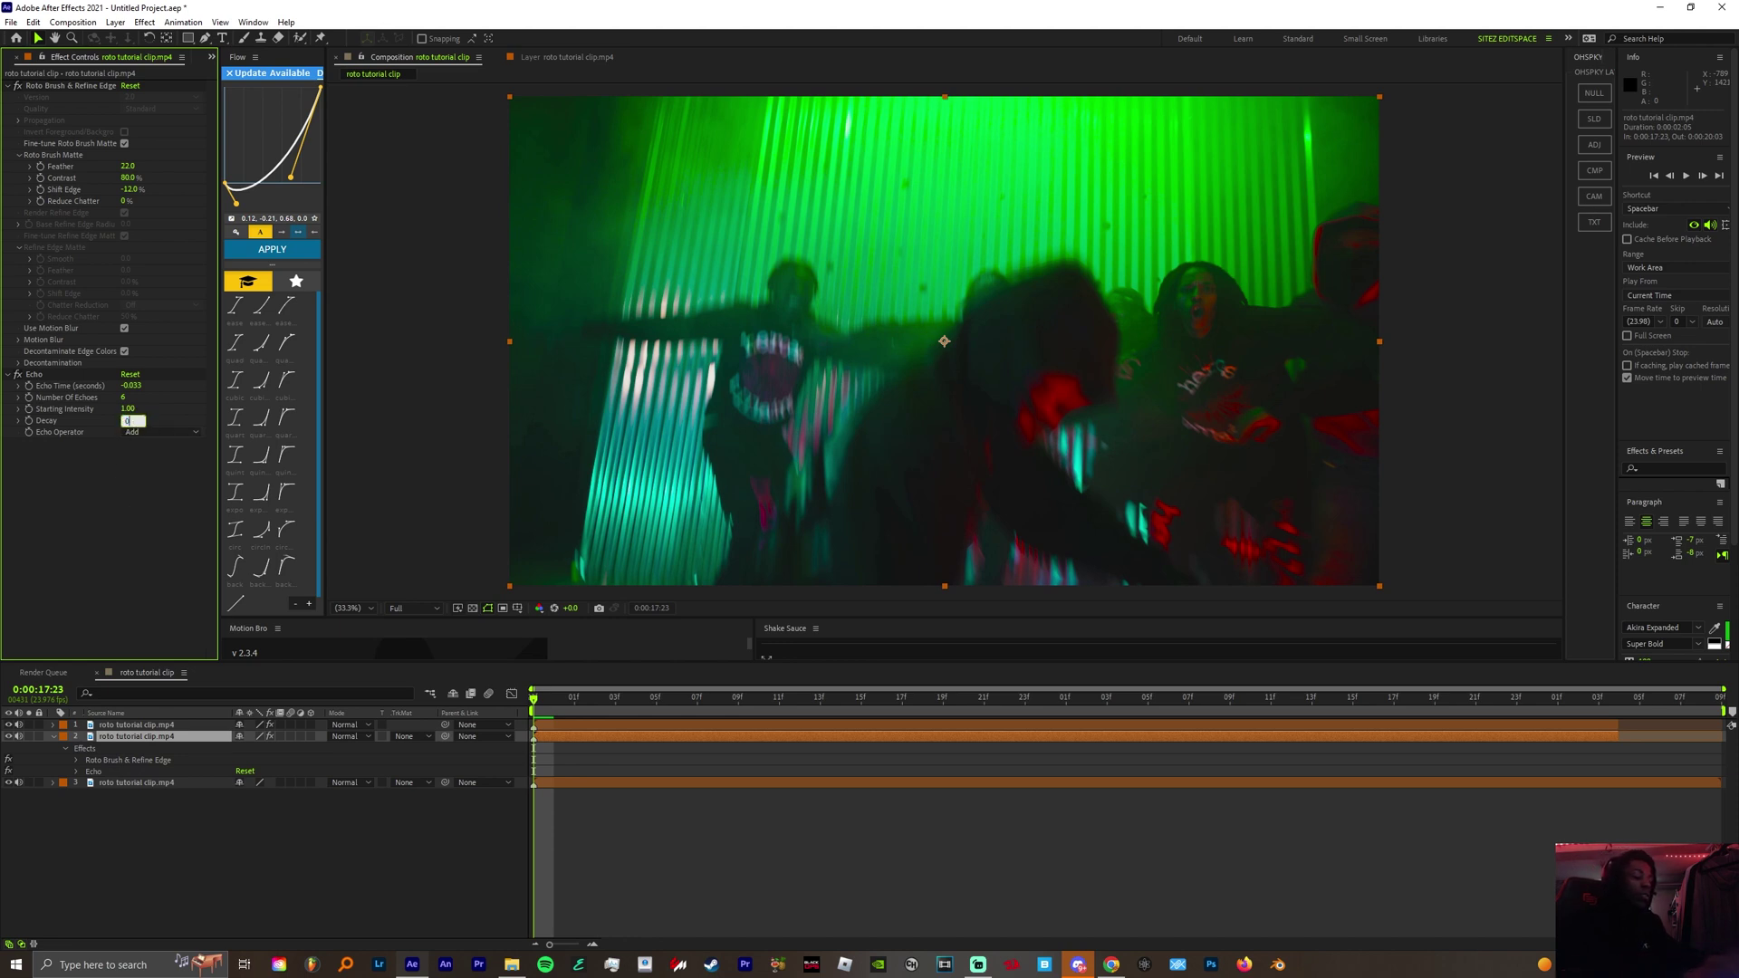
{"action": "type", "text": ".8"}
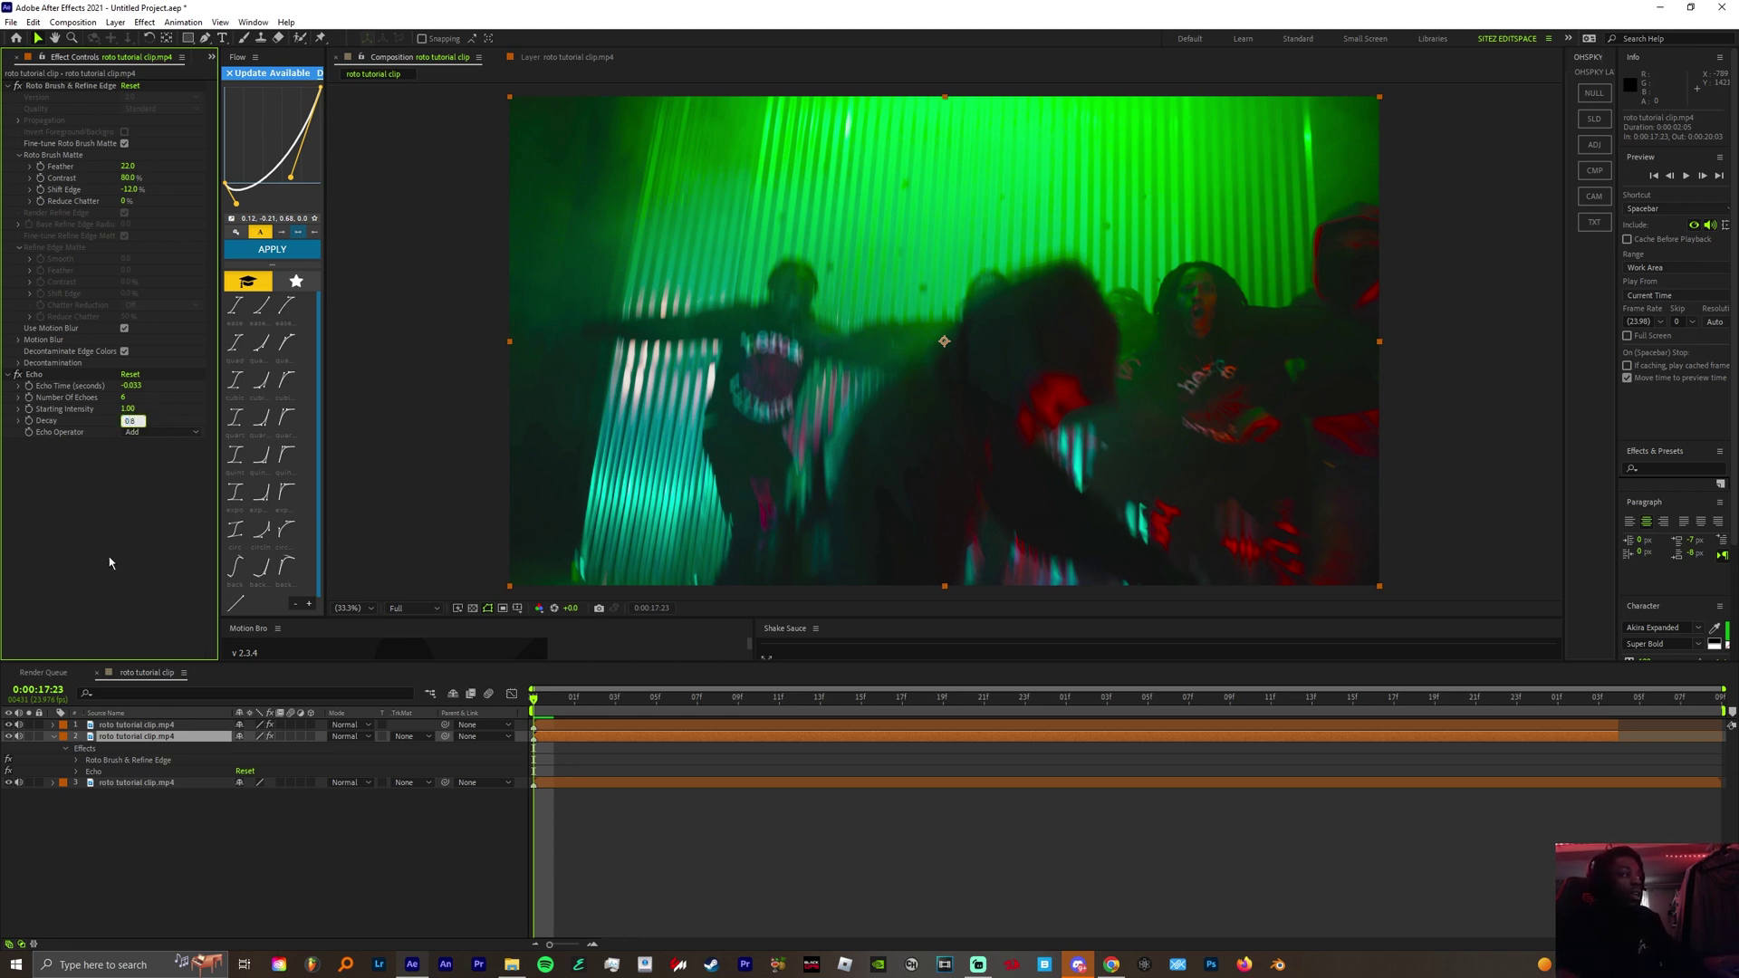
{"action": "left_click", "coordinate": [123, 448]}
{"action": "key", "text": "Return"}
{"action": "key", "text": "space"}
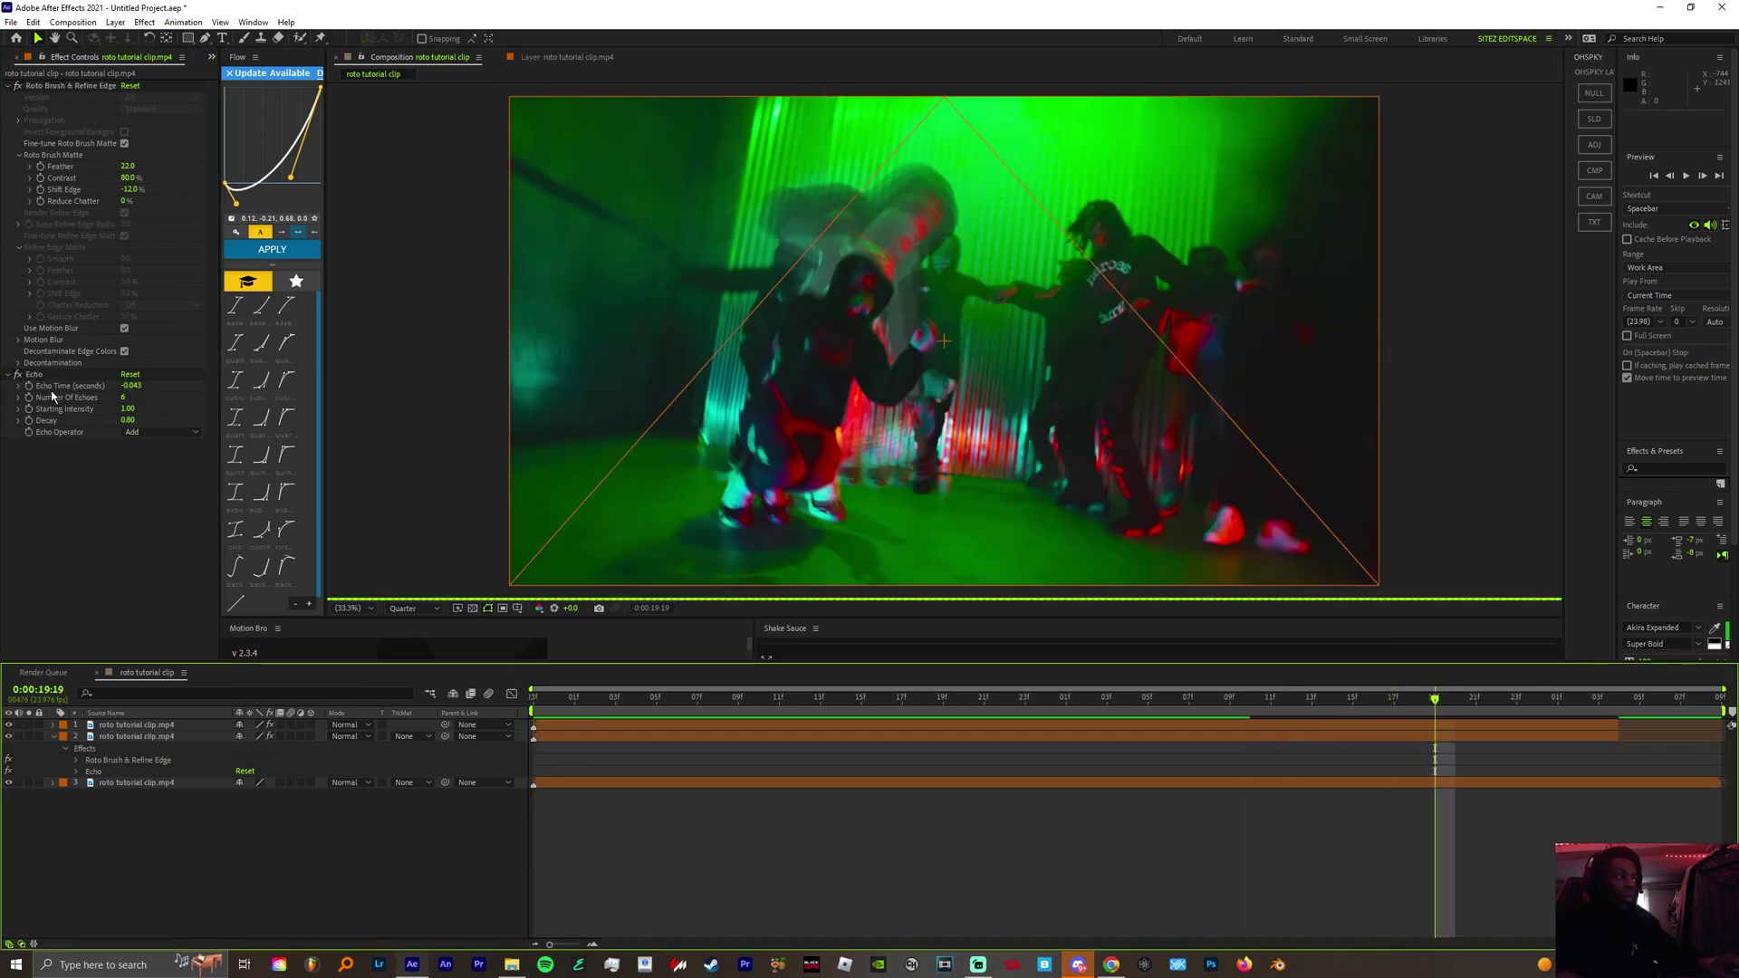
Step: Animate the Echo's Echo Time and Starting Intensity with keyframes at 0:00:19:19 and 0:00:20:04, and preview the animation
{"action": "left_click", "coordinate": [33, 375]}
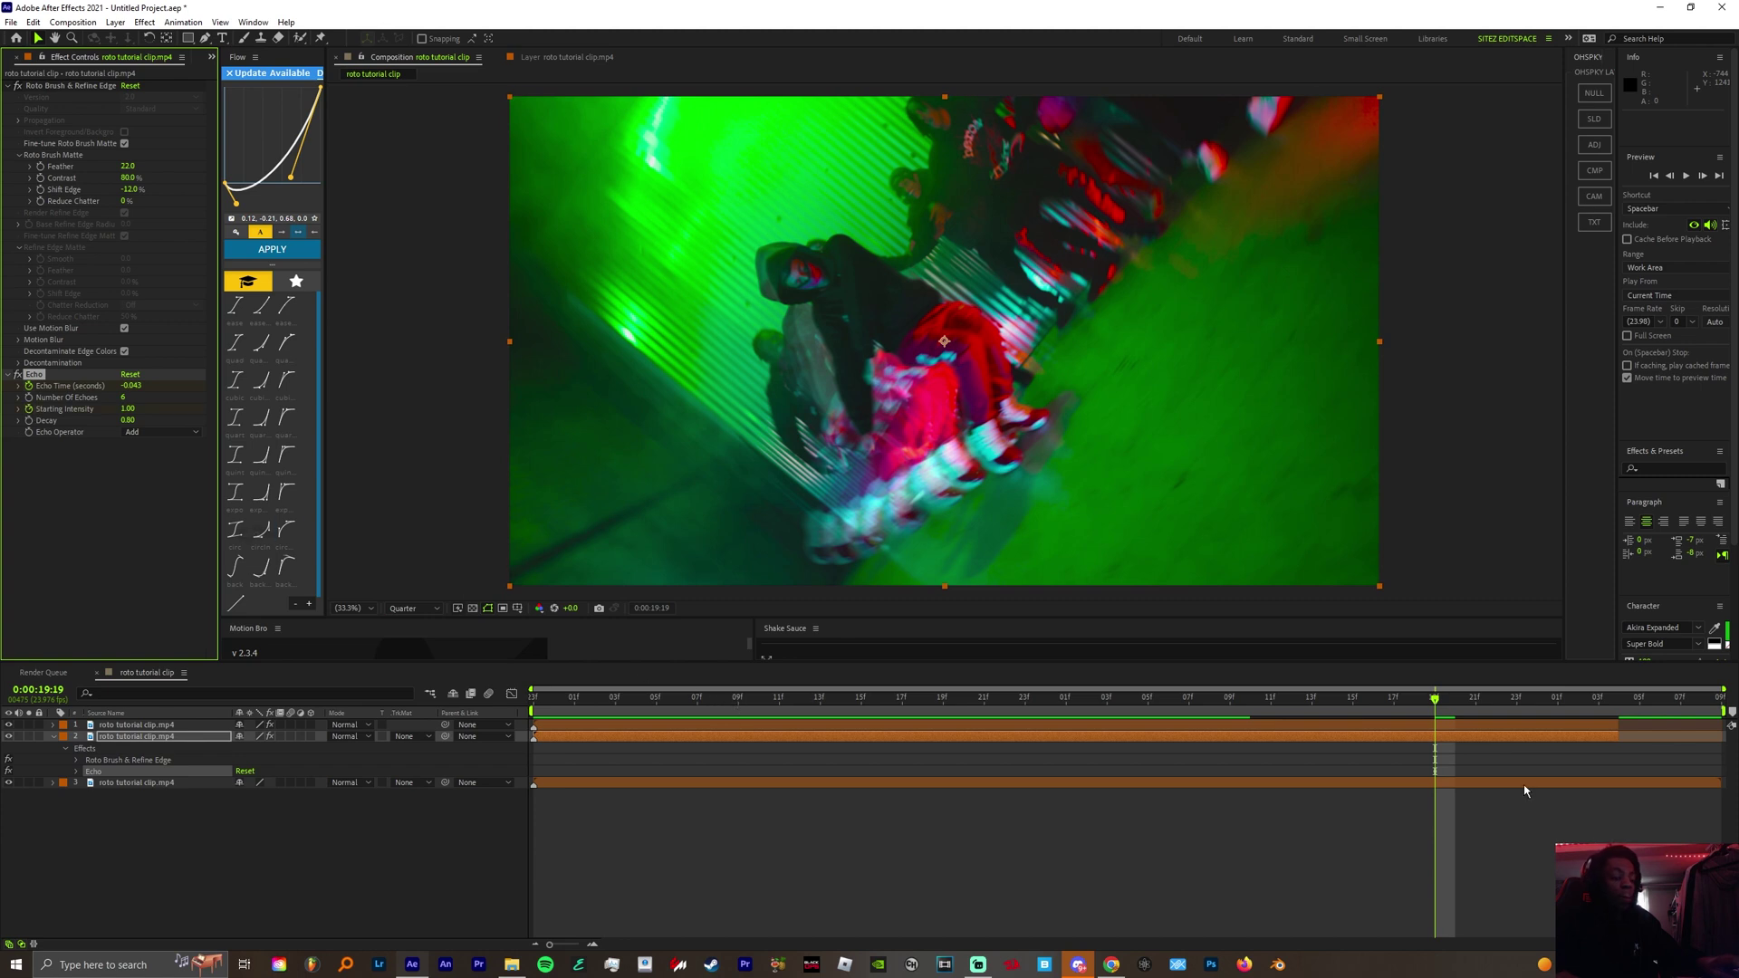
{"action": "key", "text": "u"}
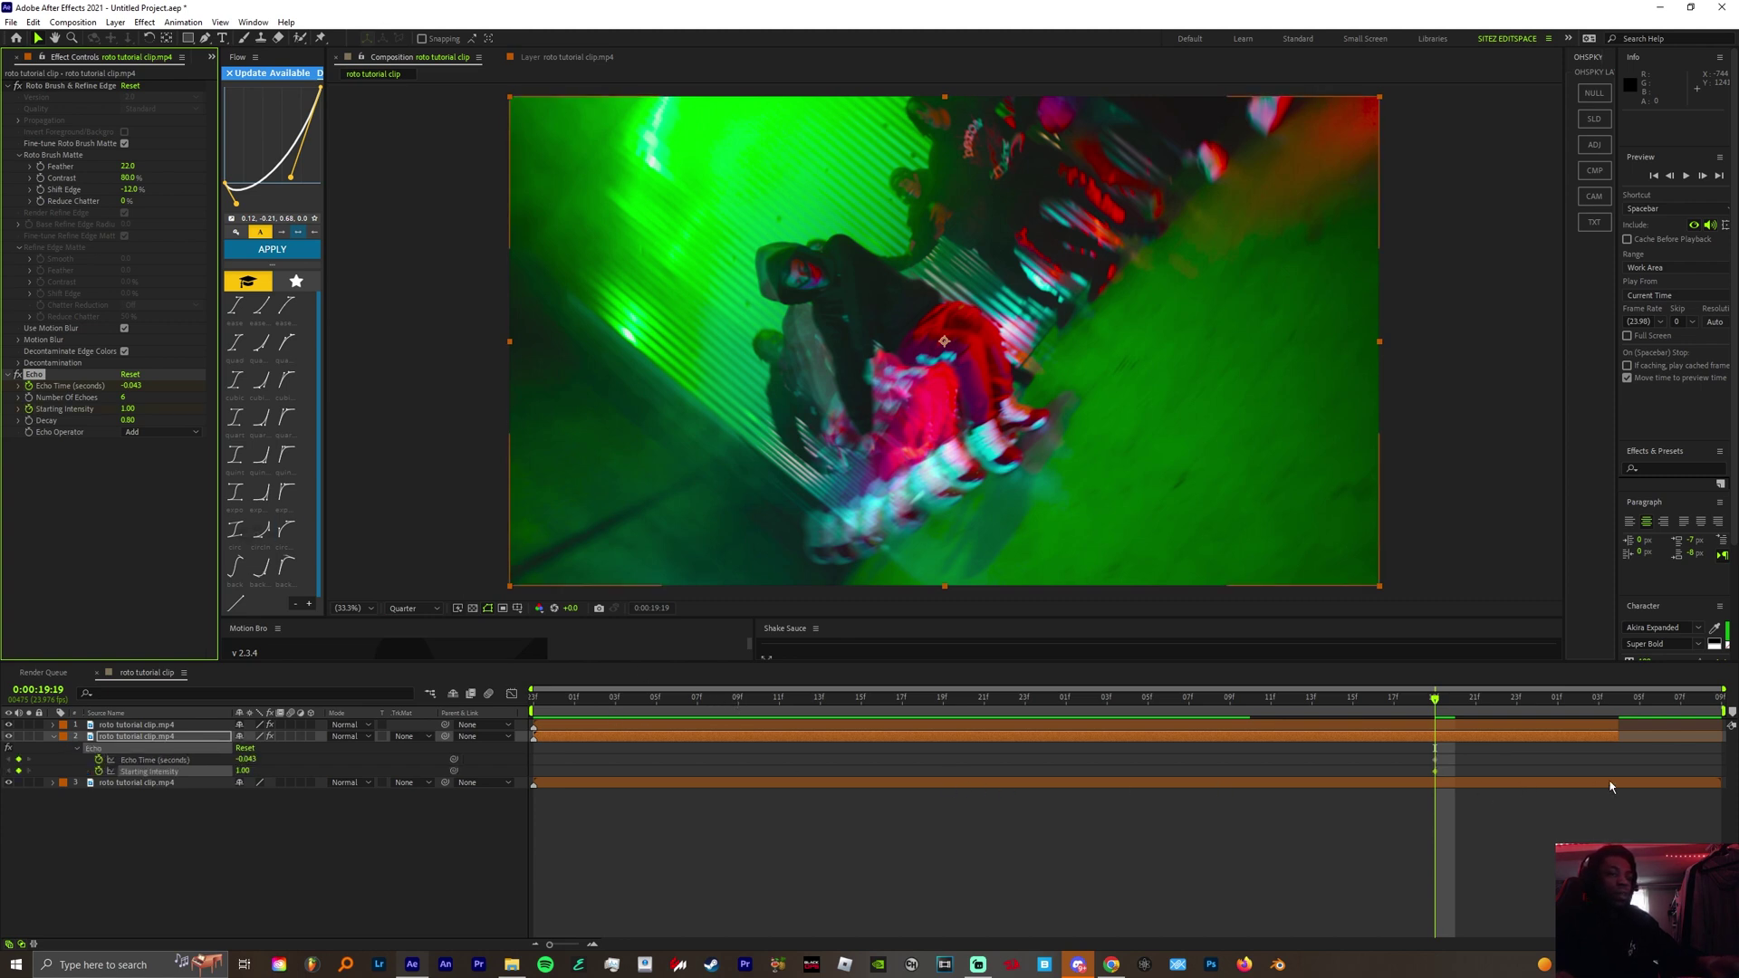
{"action": "left_click", "coordinate": [1612, 719]}
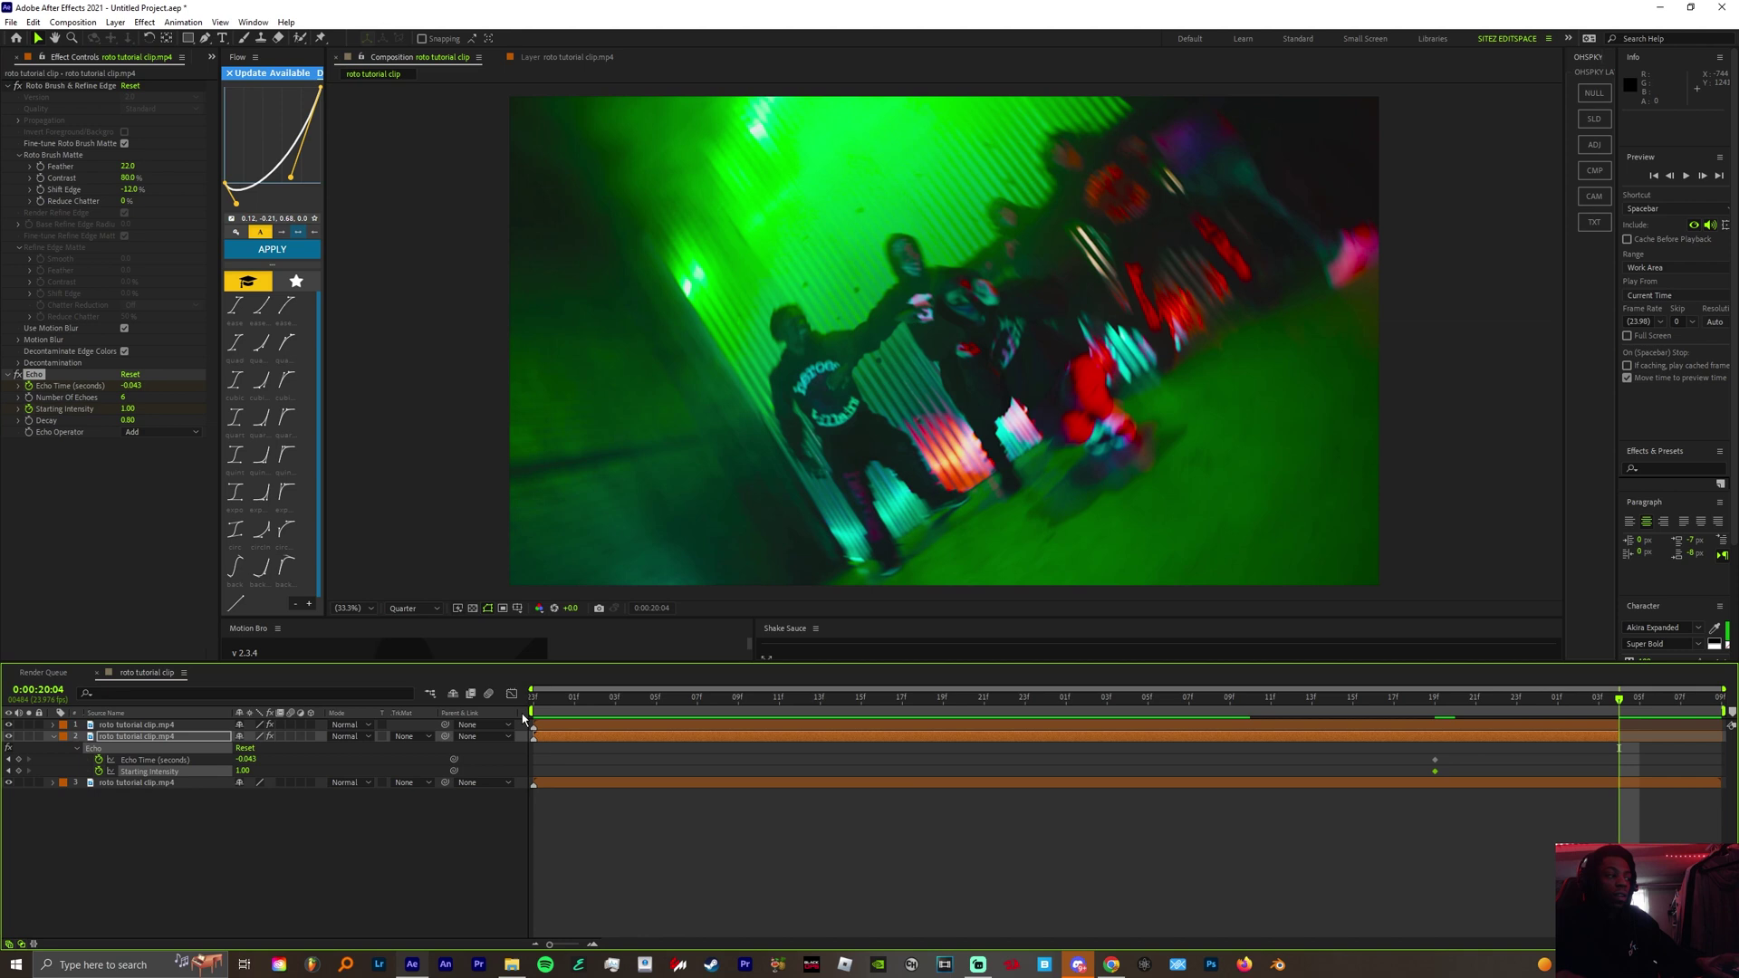
{"action": "left_click", "coordinate": [150, 760]}
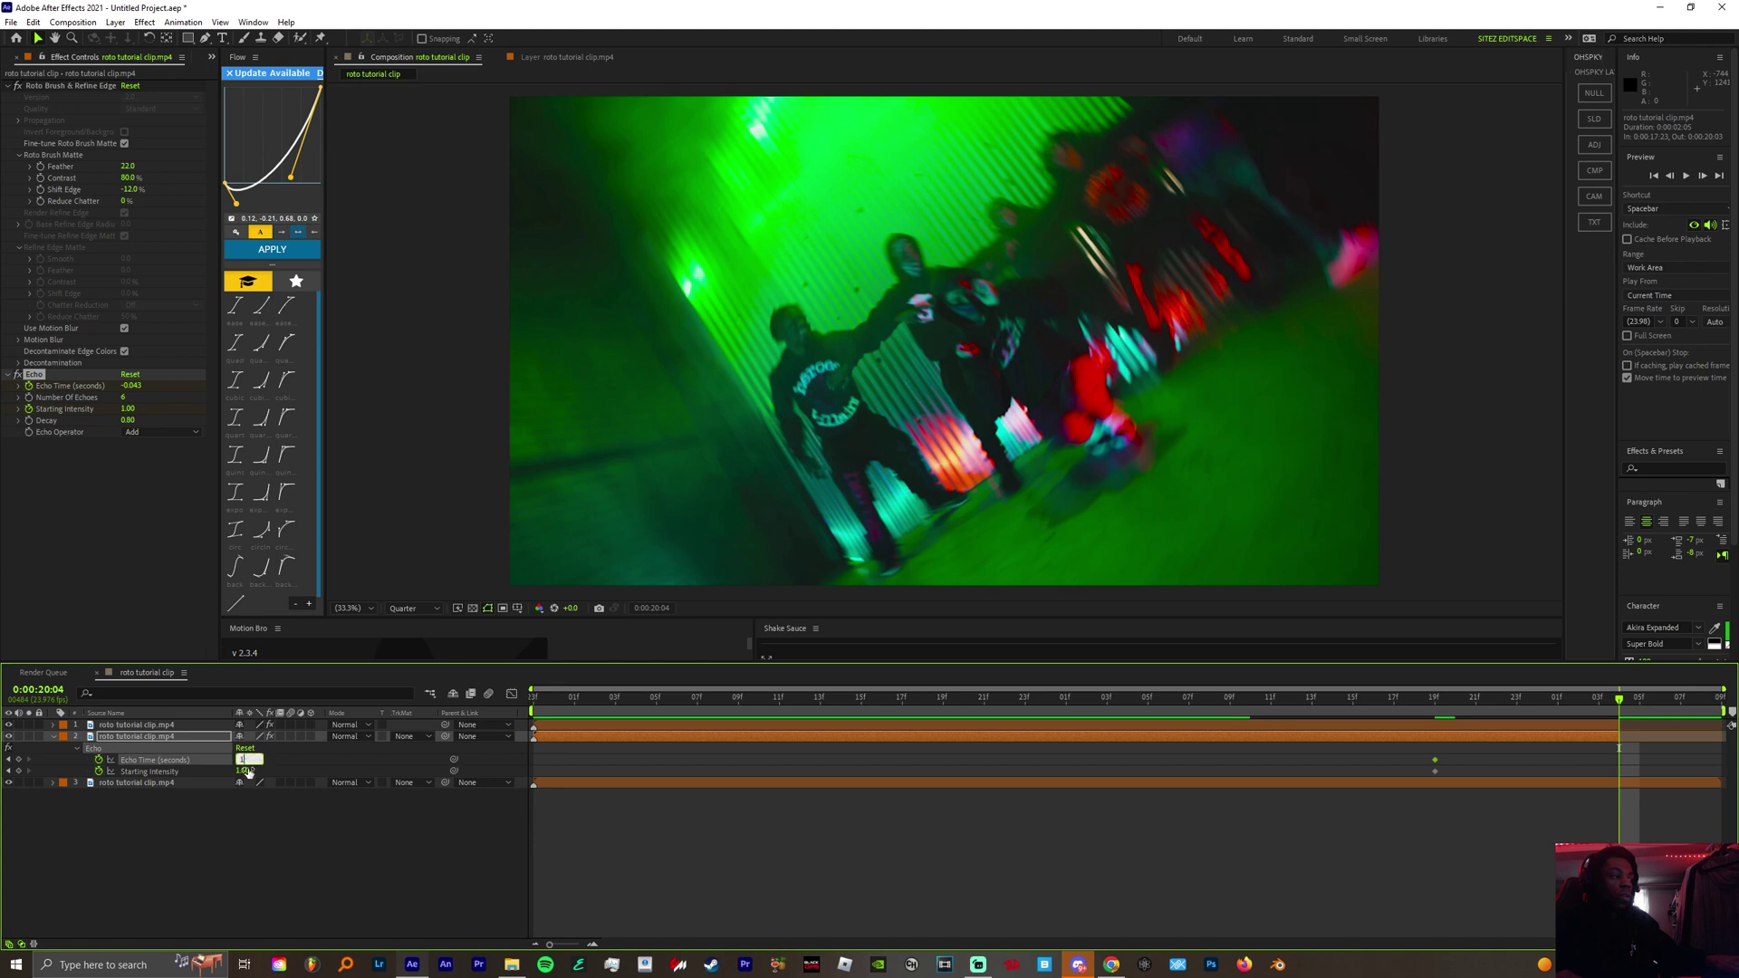
{"action": "left_click", "coordinate": [357, 824]}
{"action": "key", "text": "space"}
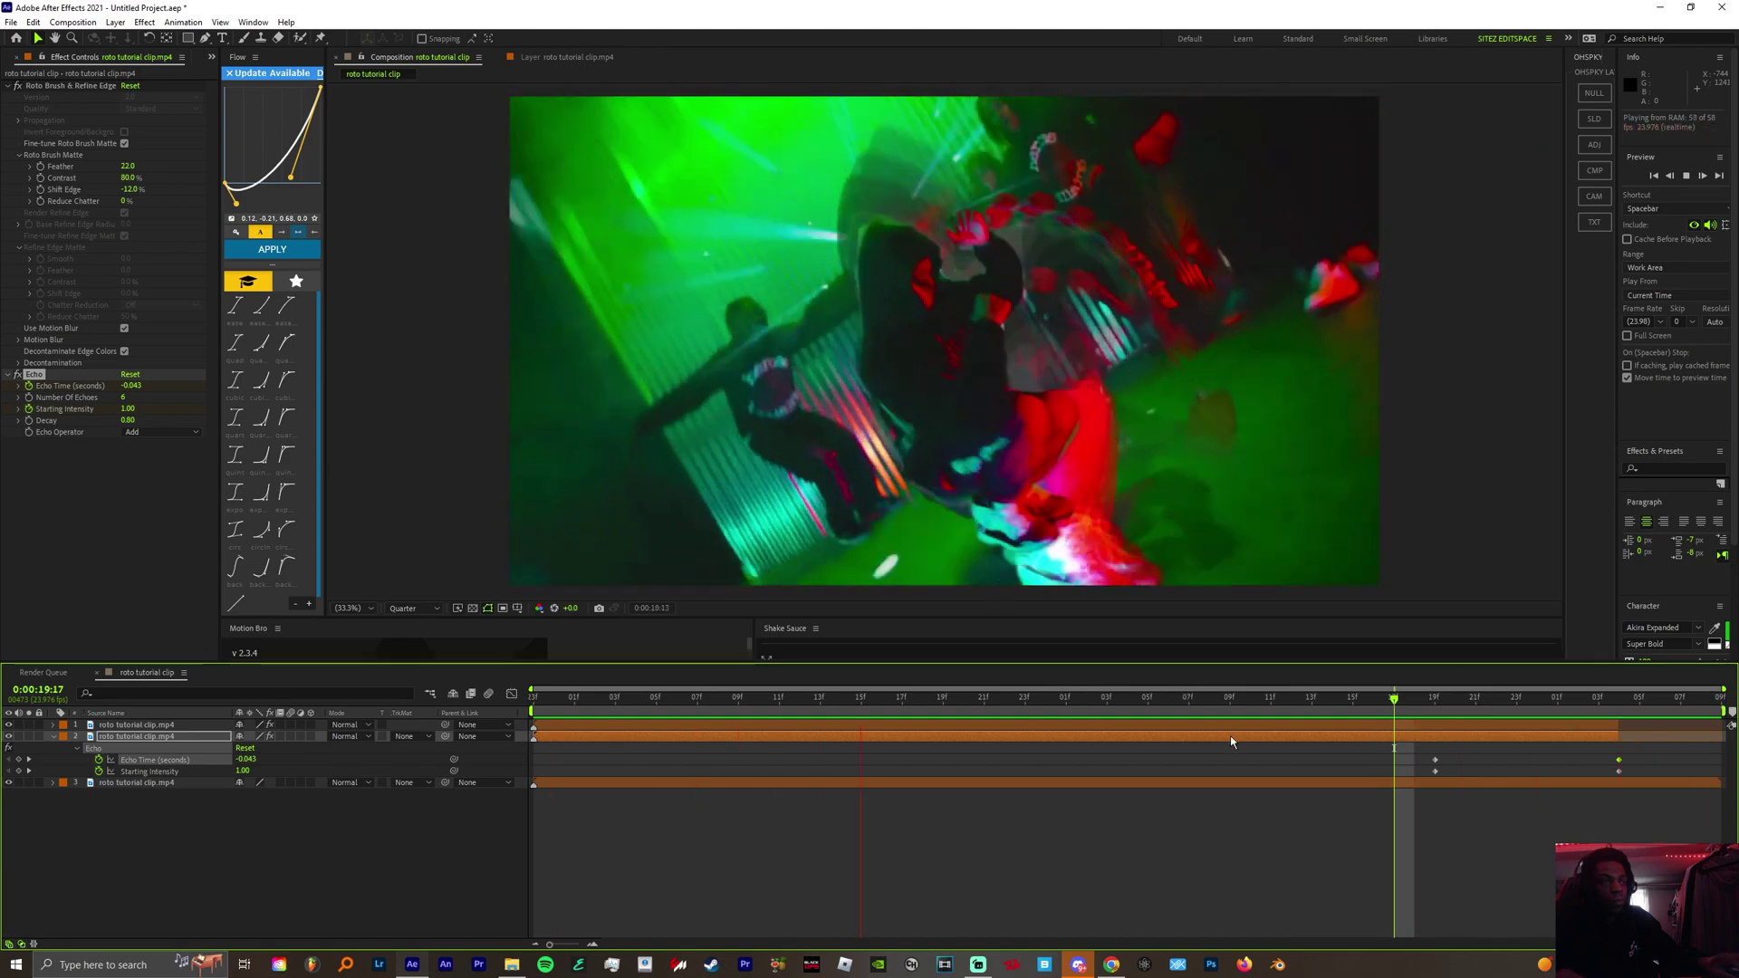
{"action": "key", "text": "space"}
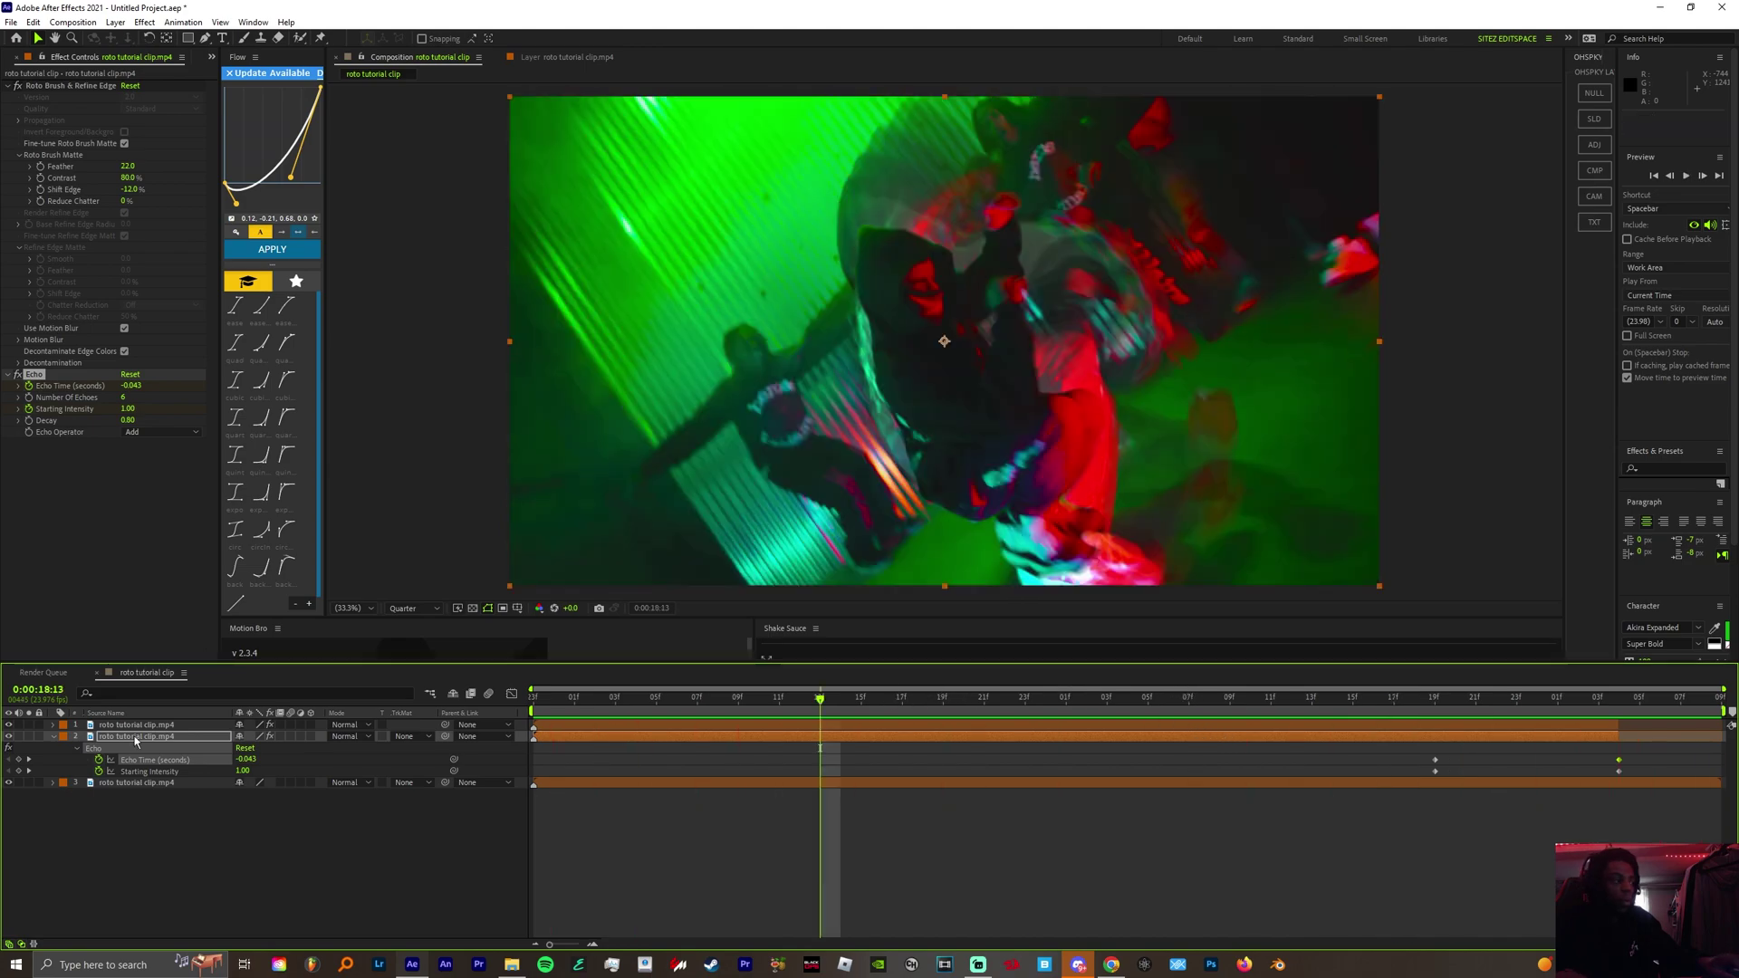
Step: Apply Find Edges to the middle clip layer and invert it, checking the result with the layer soloed
{"action": "key", "text": "ctrl+space"}
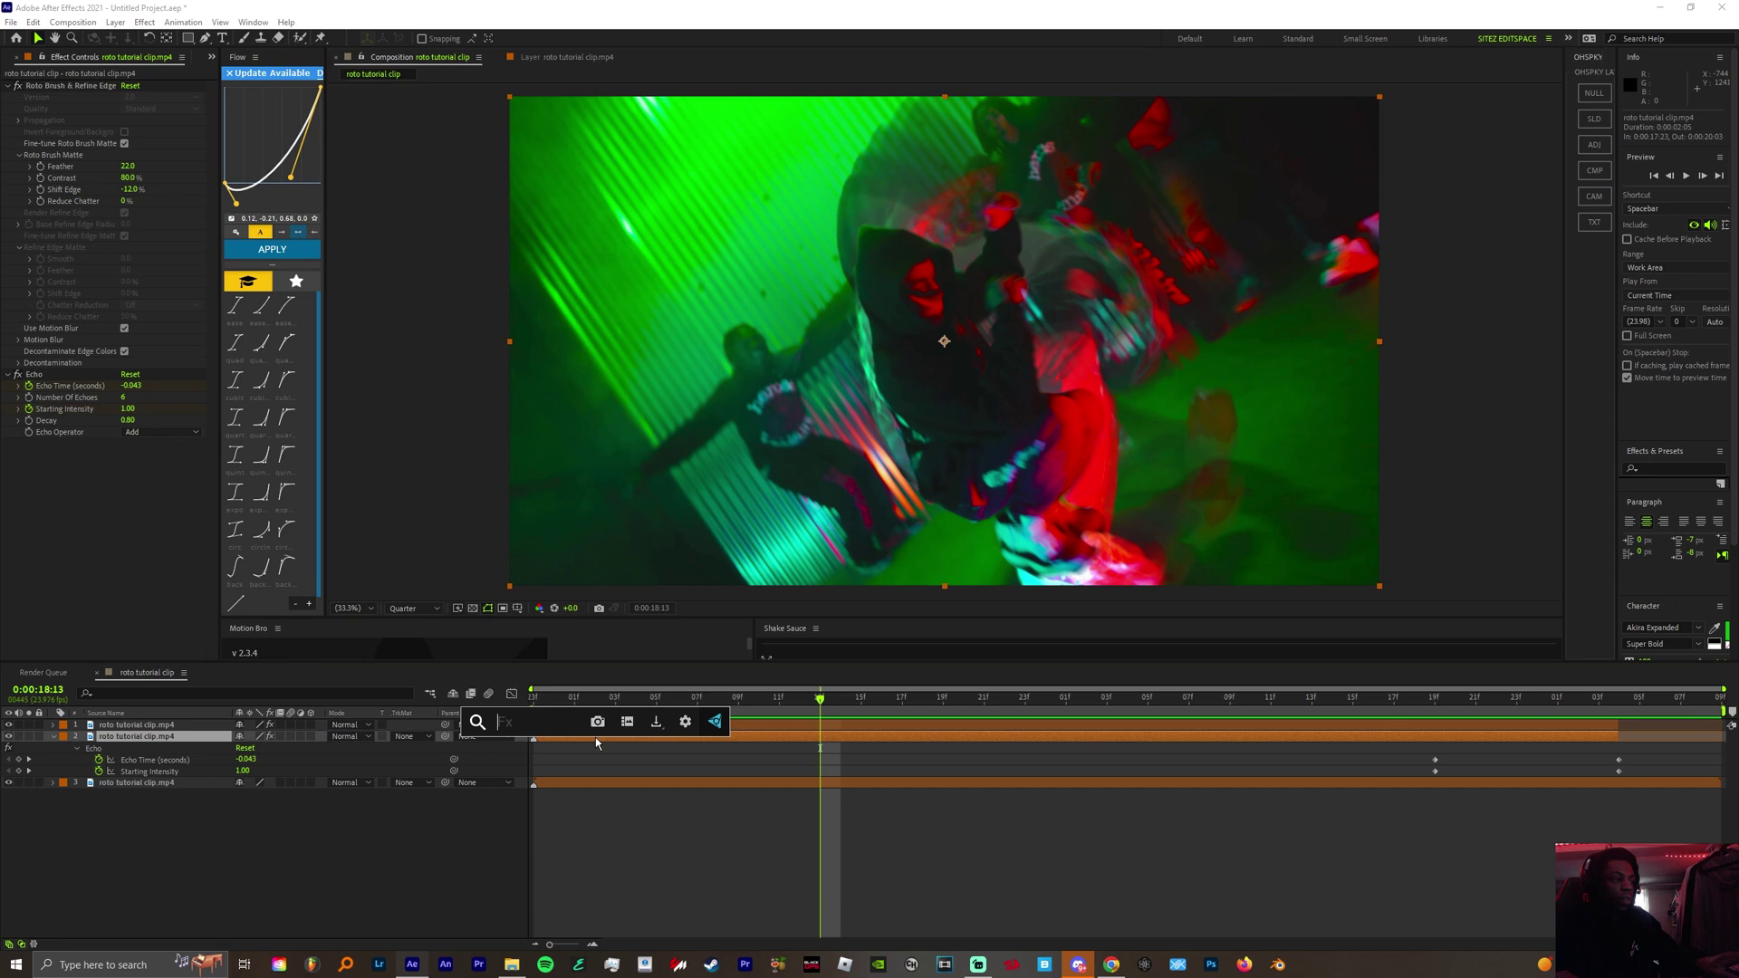
{"action": "type", "text": "find"}
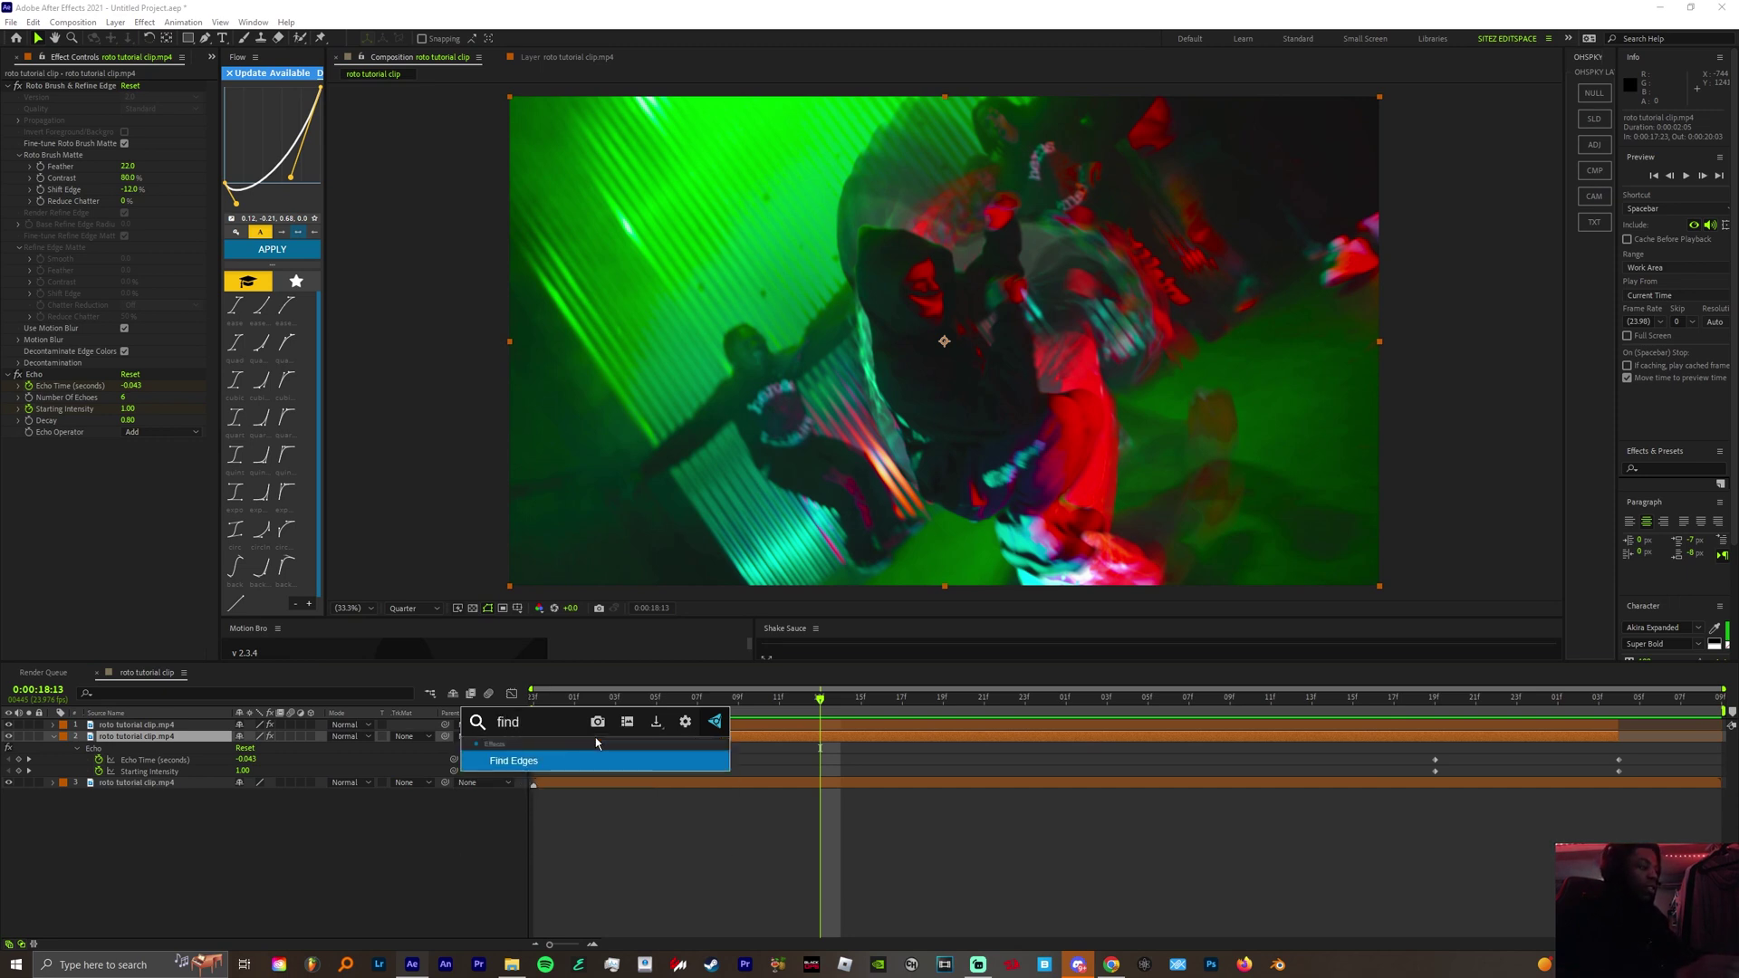
{"action": "key", "text": "Return"}
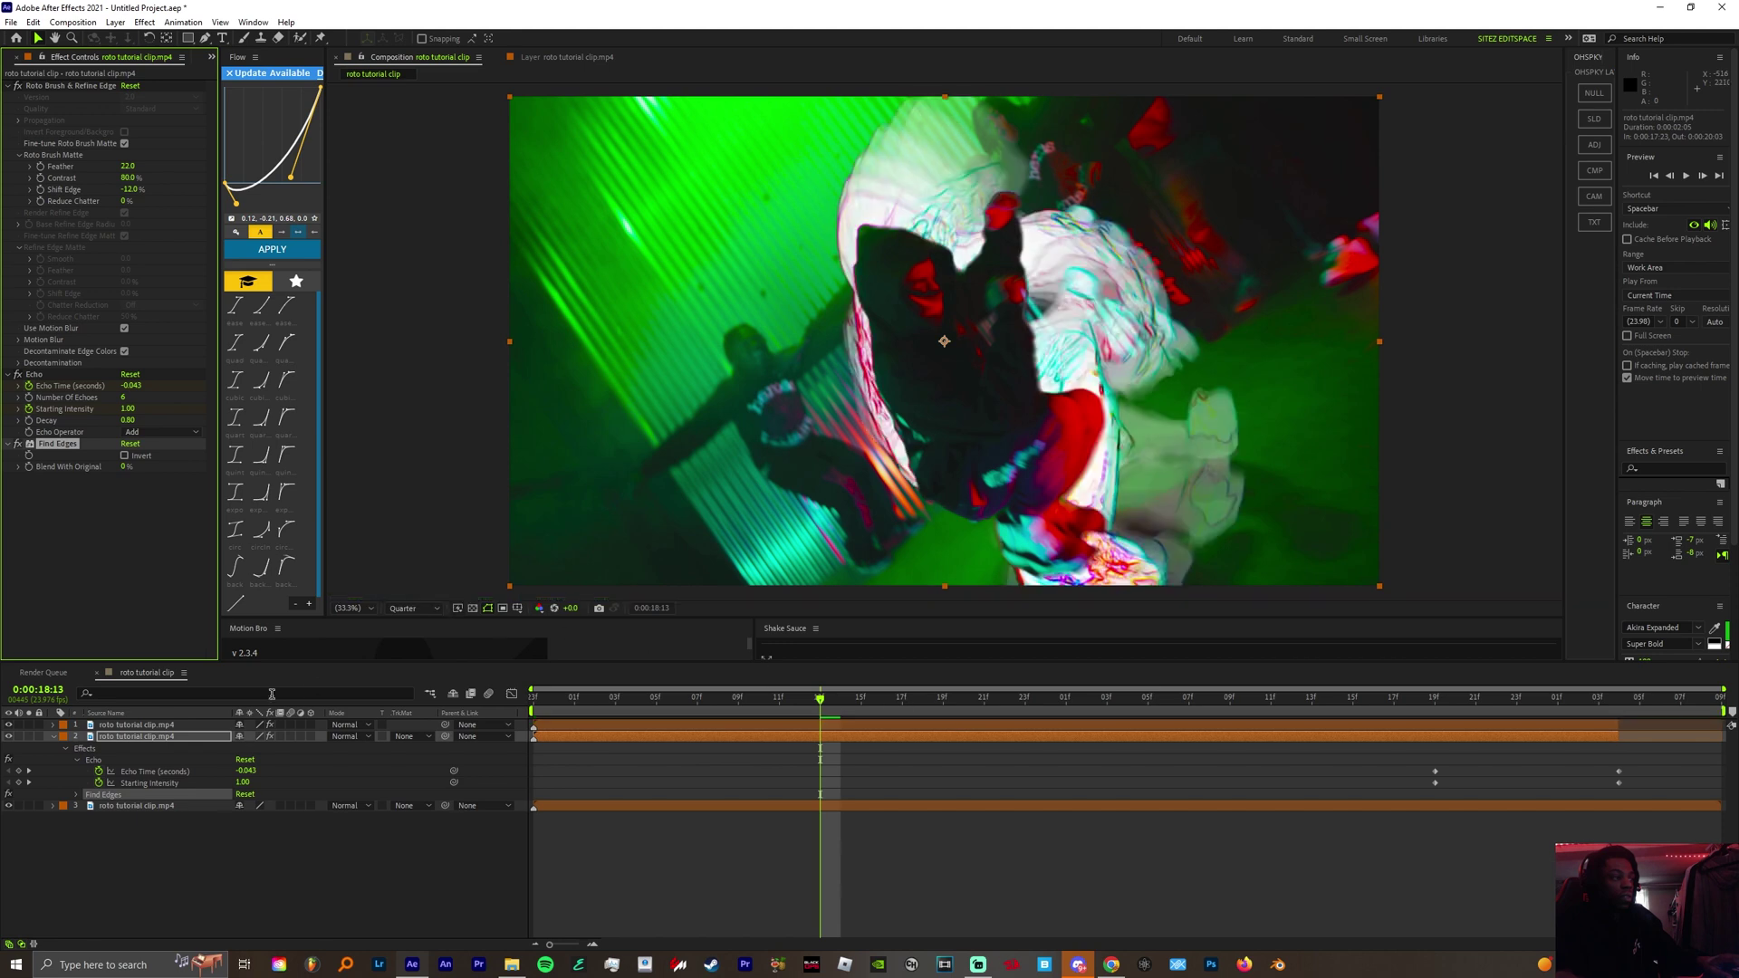
{"action": "left_click", "coordinate": [29, 736]}
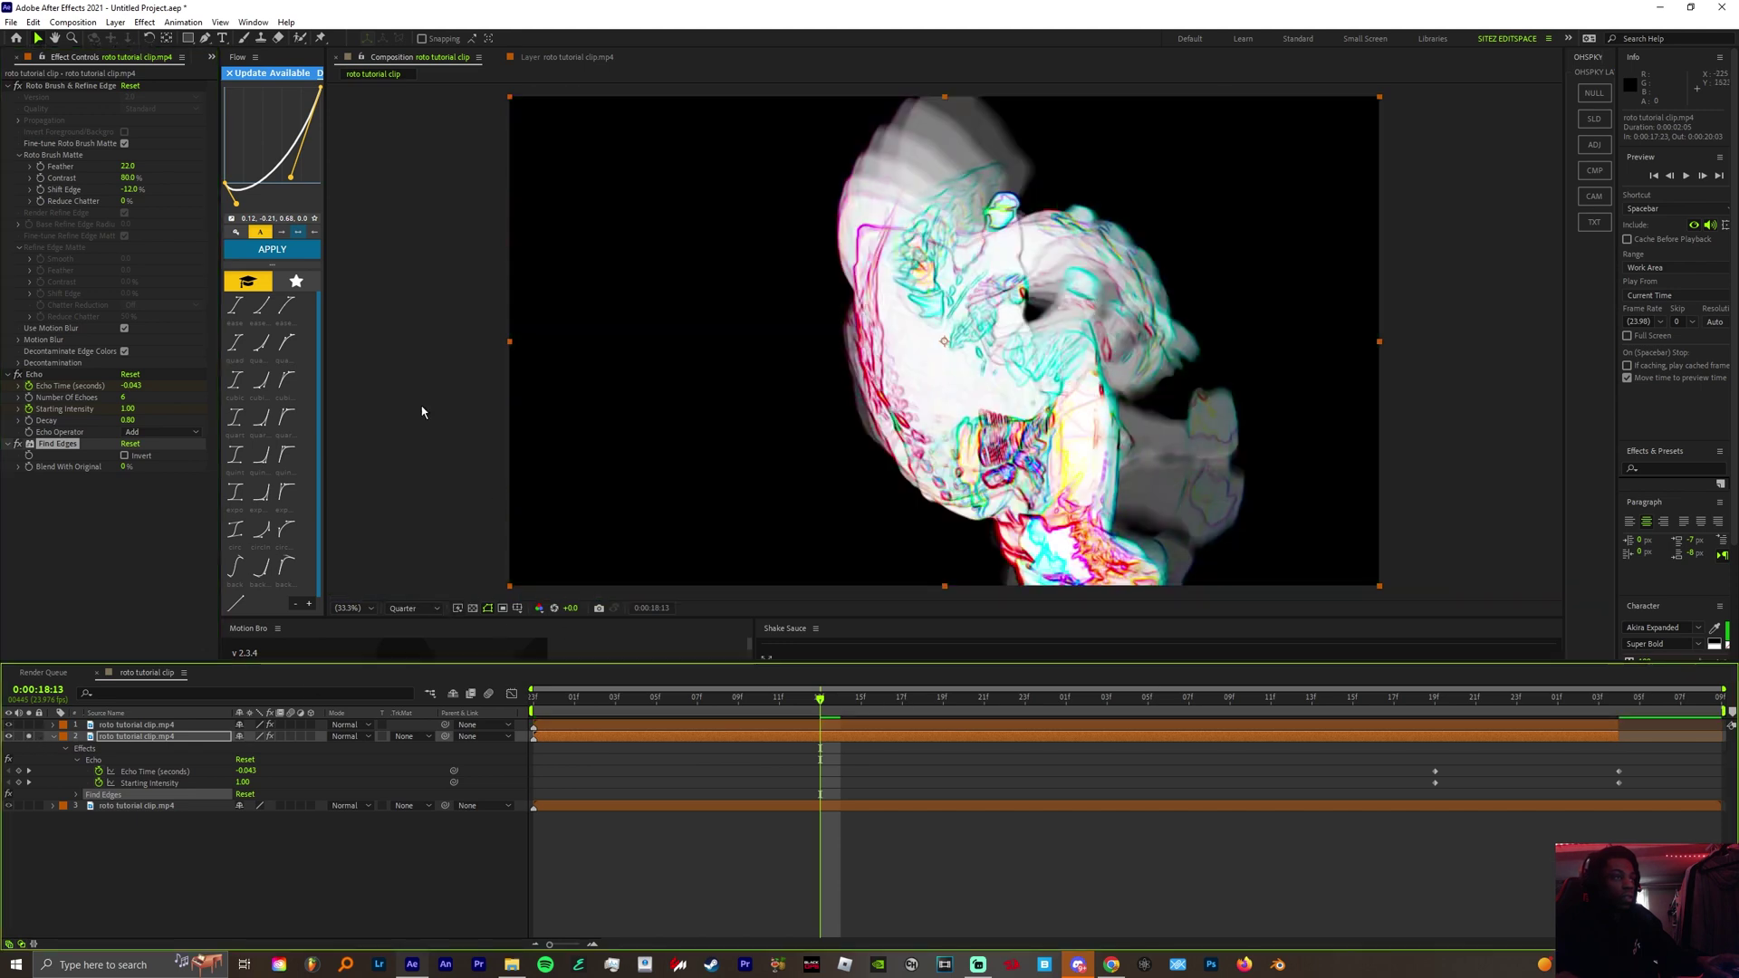
{"action": "left_click", "coordinate": [124, 456]}
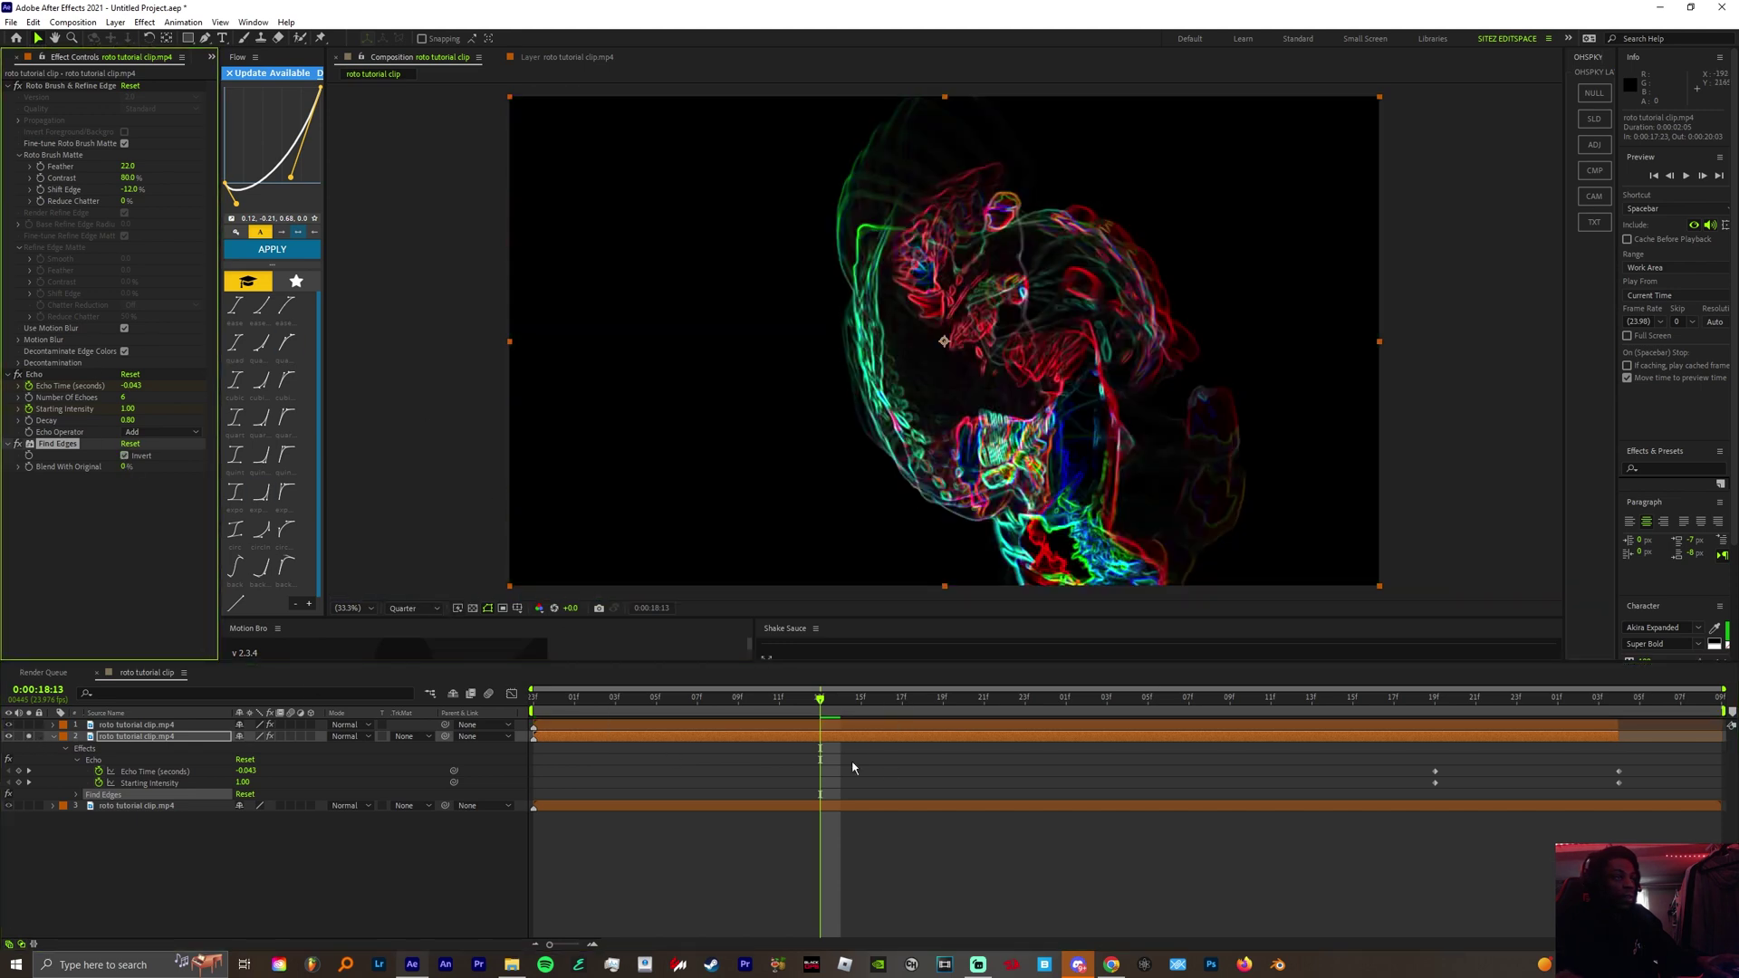
{"action": "left_click", "coordinate": [28, 737]}
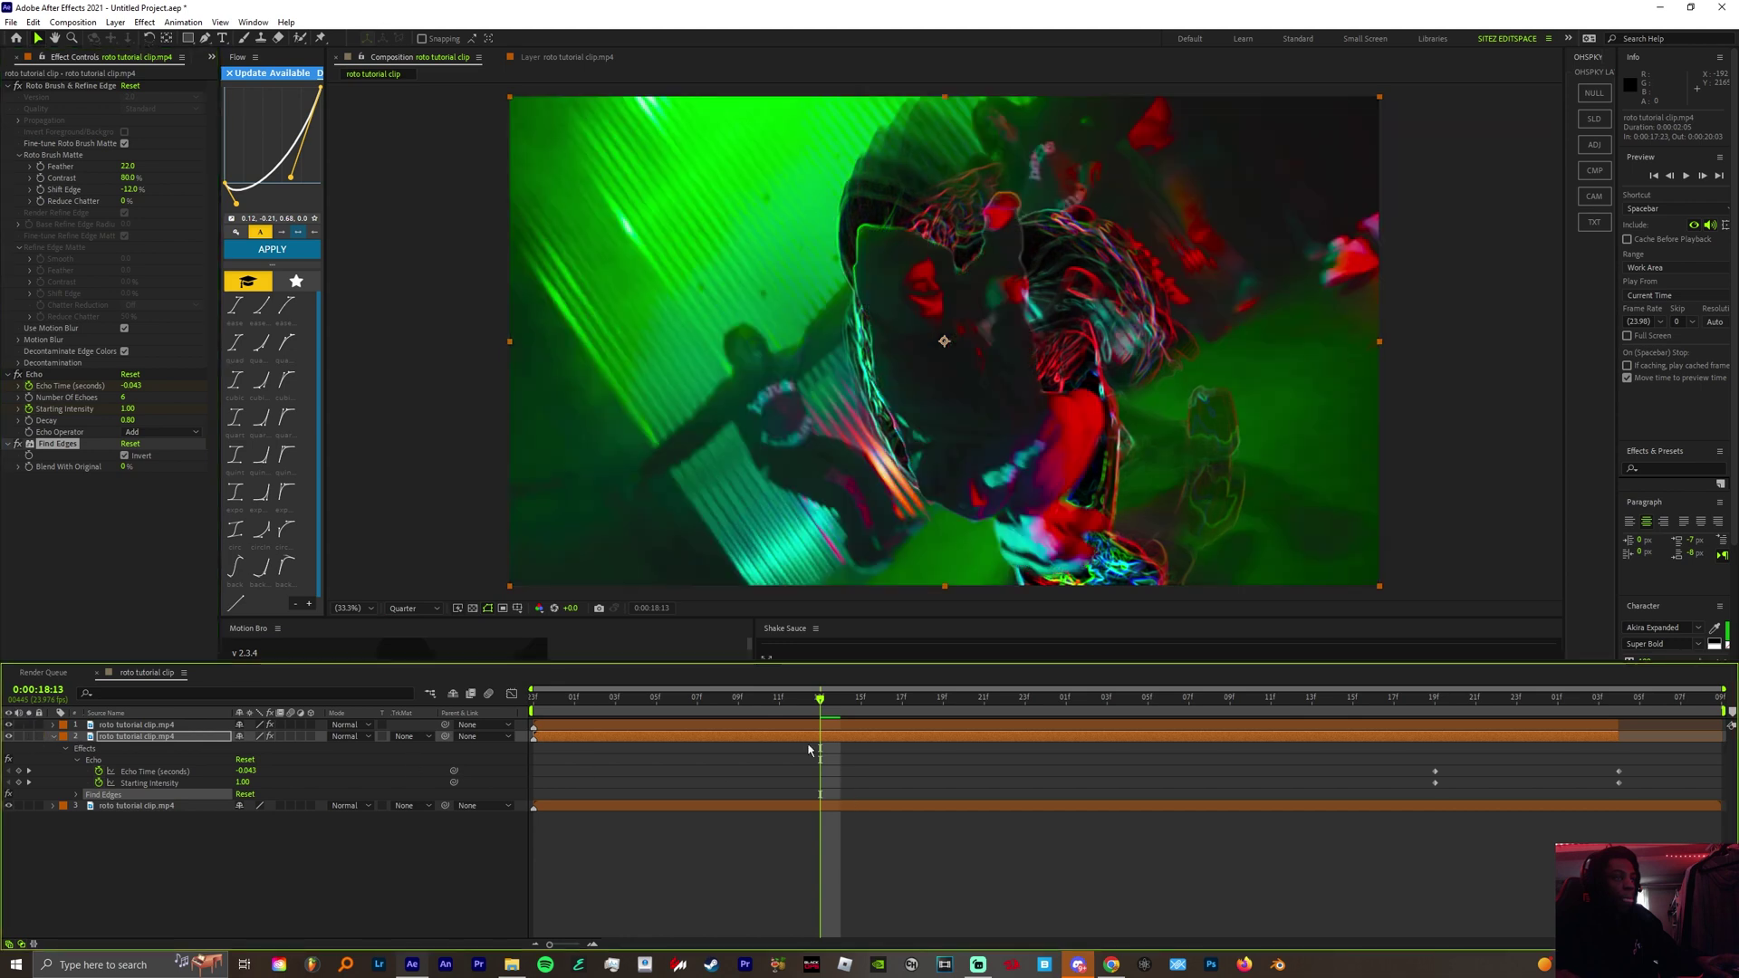
Step: Apply Levels to the middle clip layer and brighten the edges with Input Black 8.0 and Gamma 2.53
{"action": "mouse_move", "coordinate": [830, 706]}
{"action": "left_mouse_down"}
{"action": "mouse_move", "coordinate": [780, 706]}
{"action": "mouse_move", "coordinate": [801, 709]}
{"action": "left_mouse_up"}
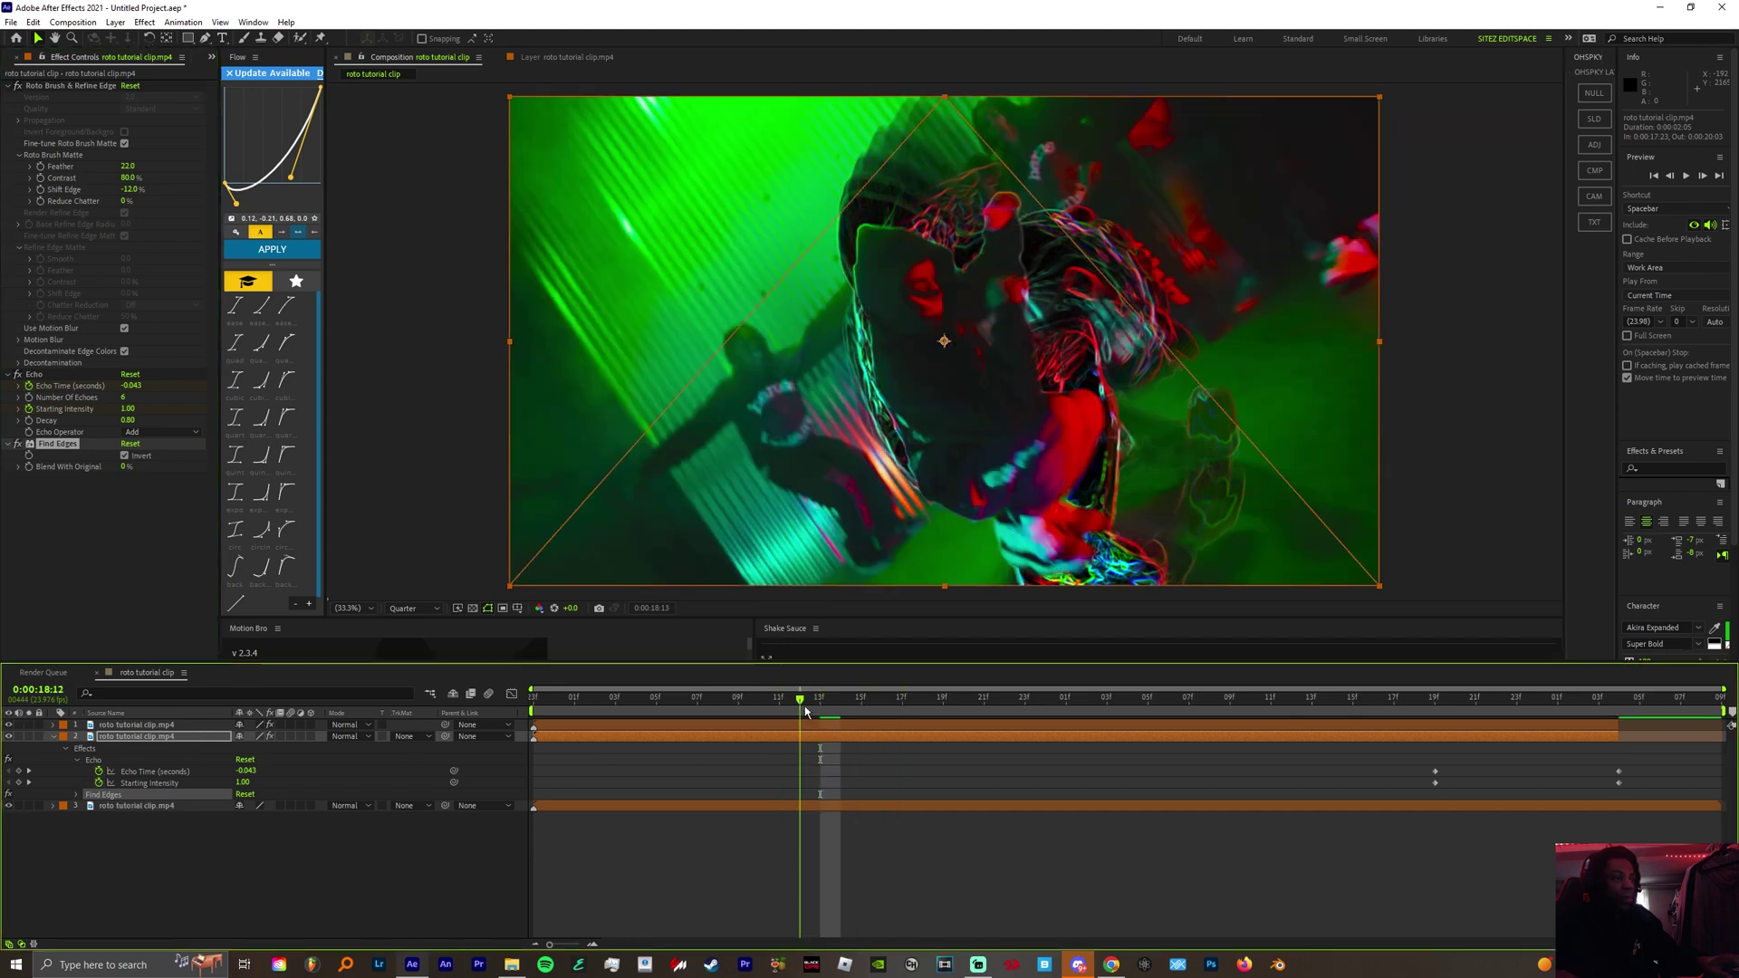
{"action": "left_click", "coordinate": [844, 740]}
{"action": "key", "text": "ctrl+space"}
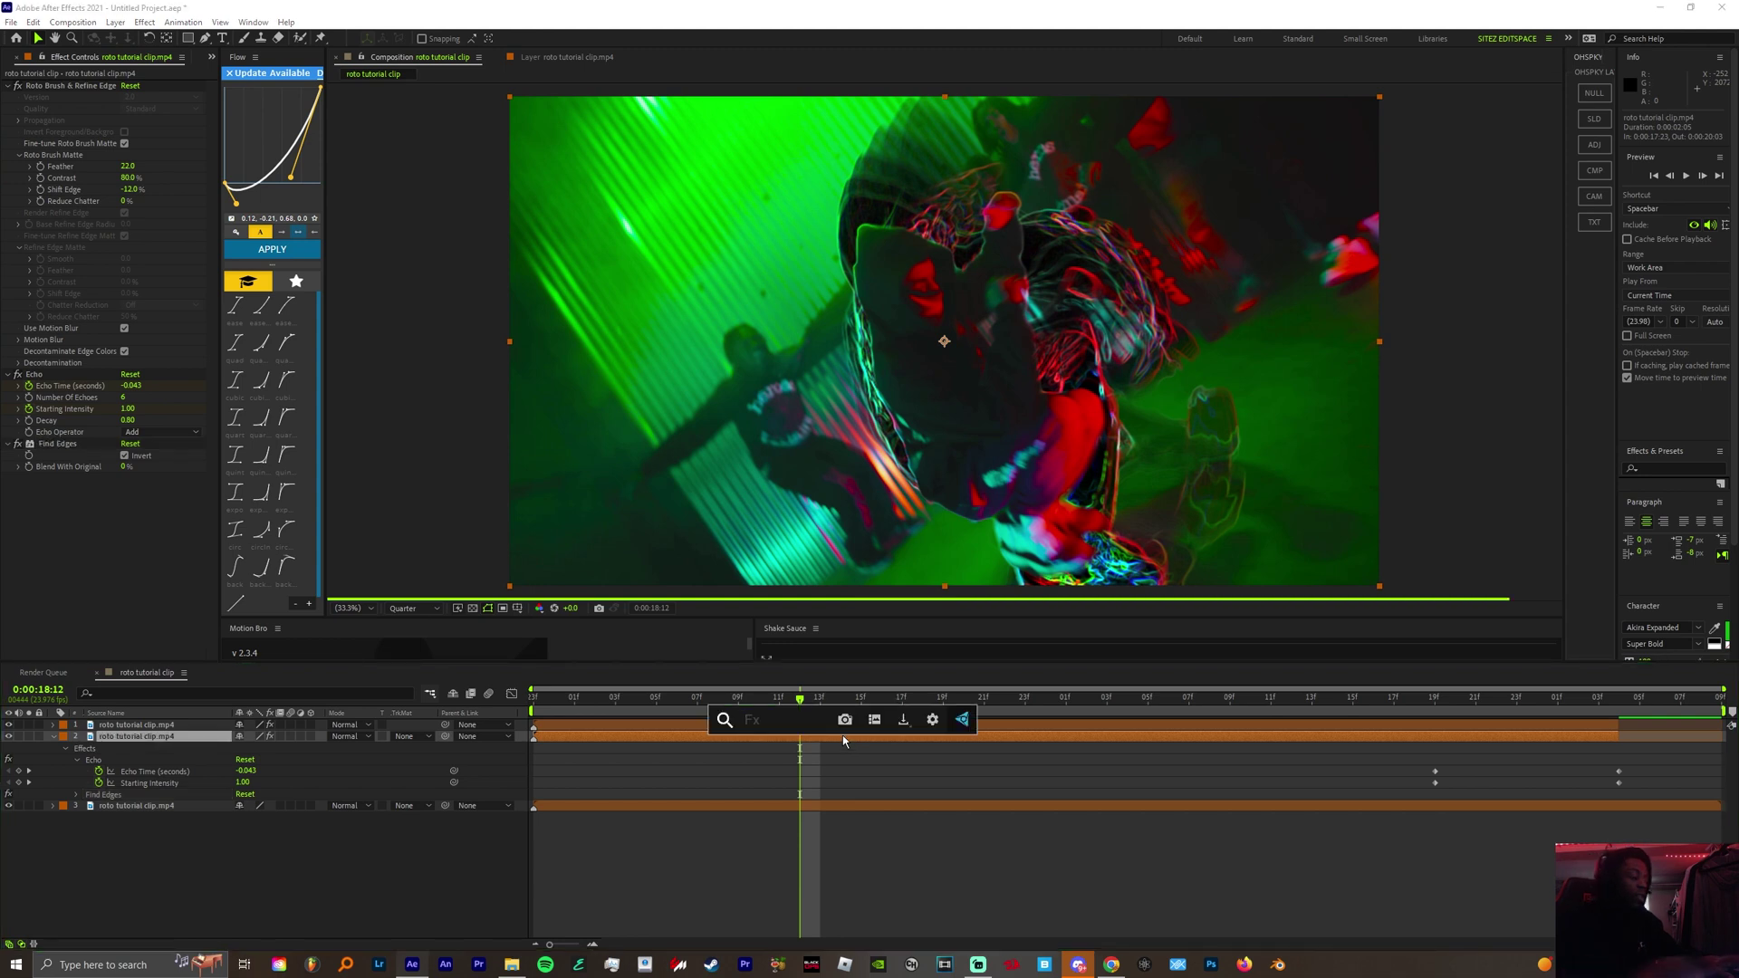
{"action": "type", "text": "levels"}
{"action": "key", "text": "Return"}
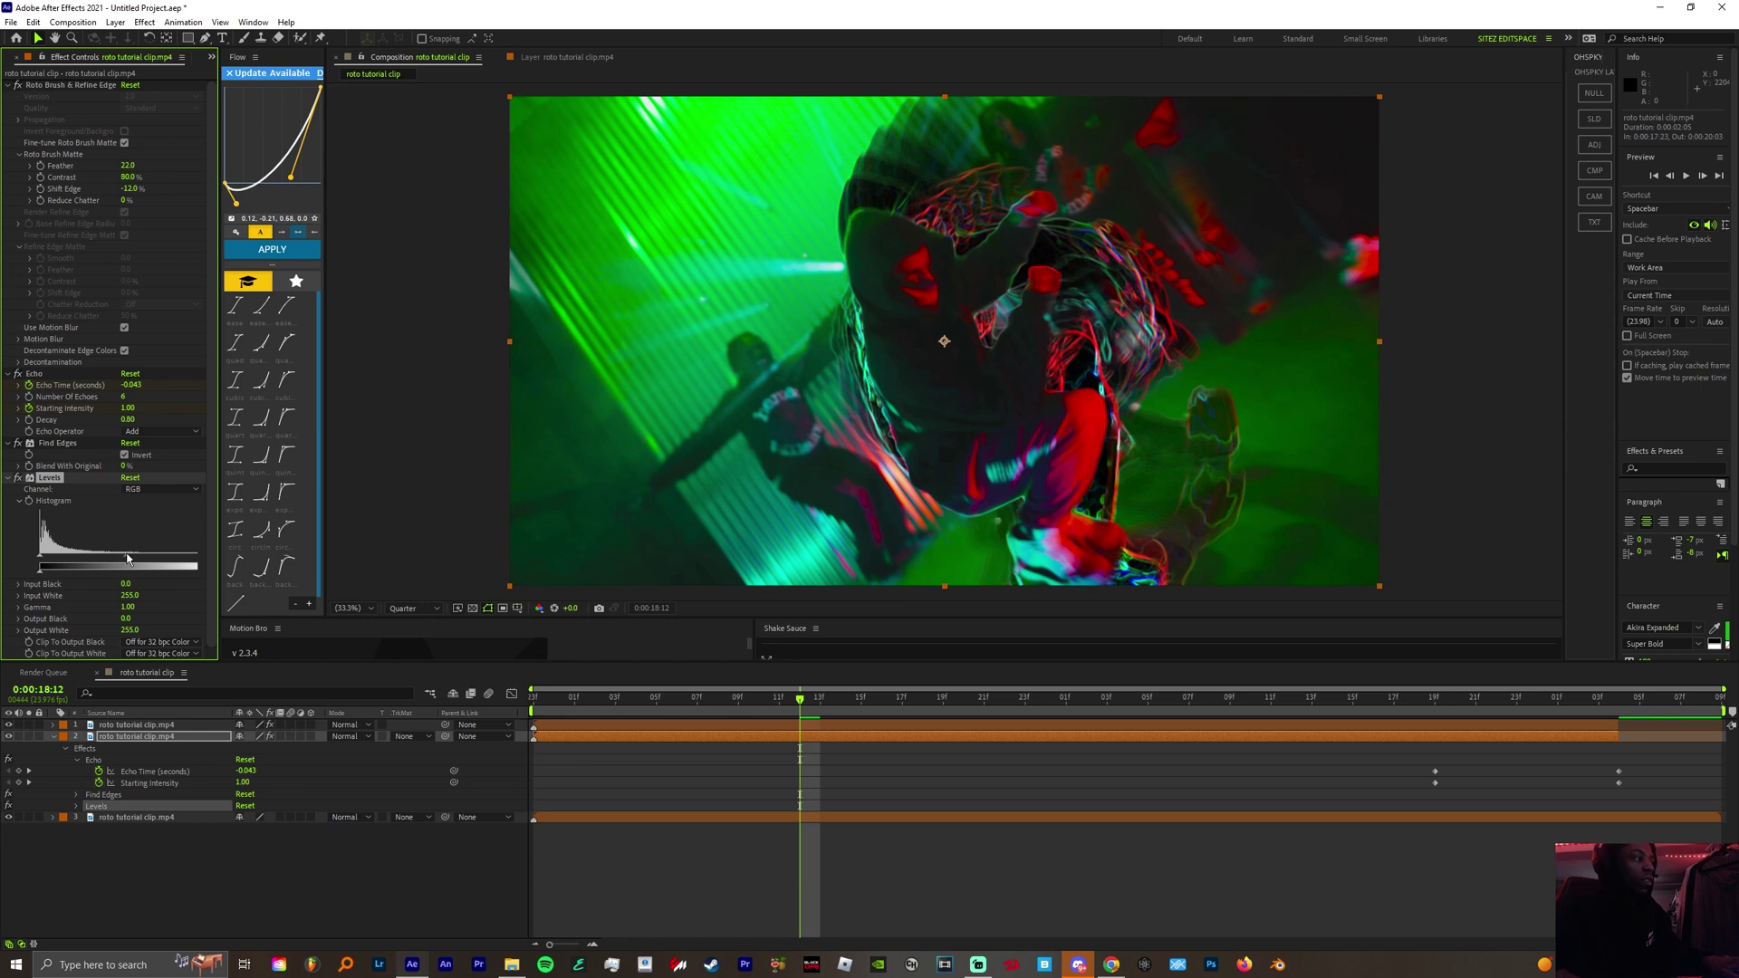
{"action": "left_click_drag", "start_coordinate": [127, 562], "coordinate": [46, 564]}
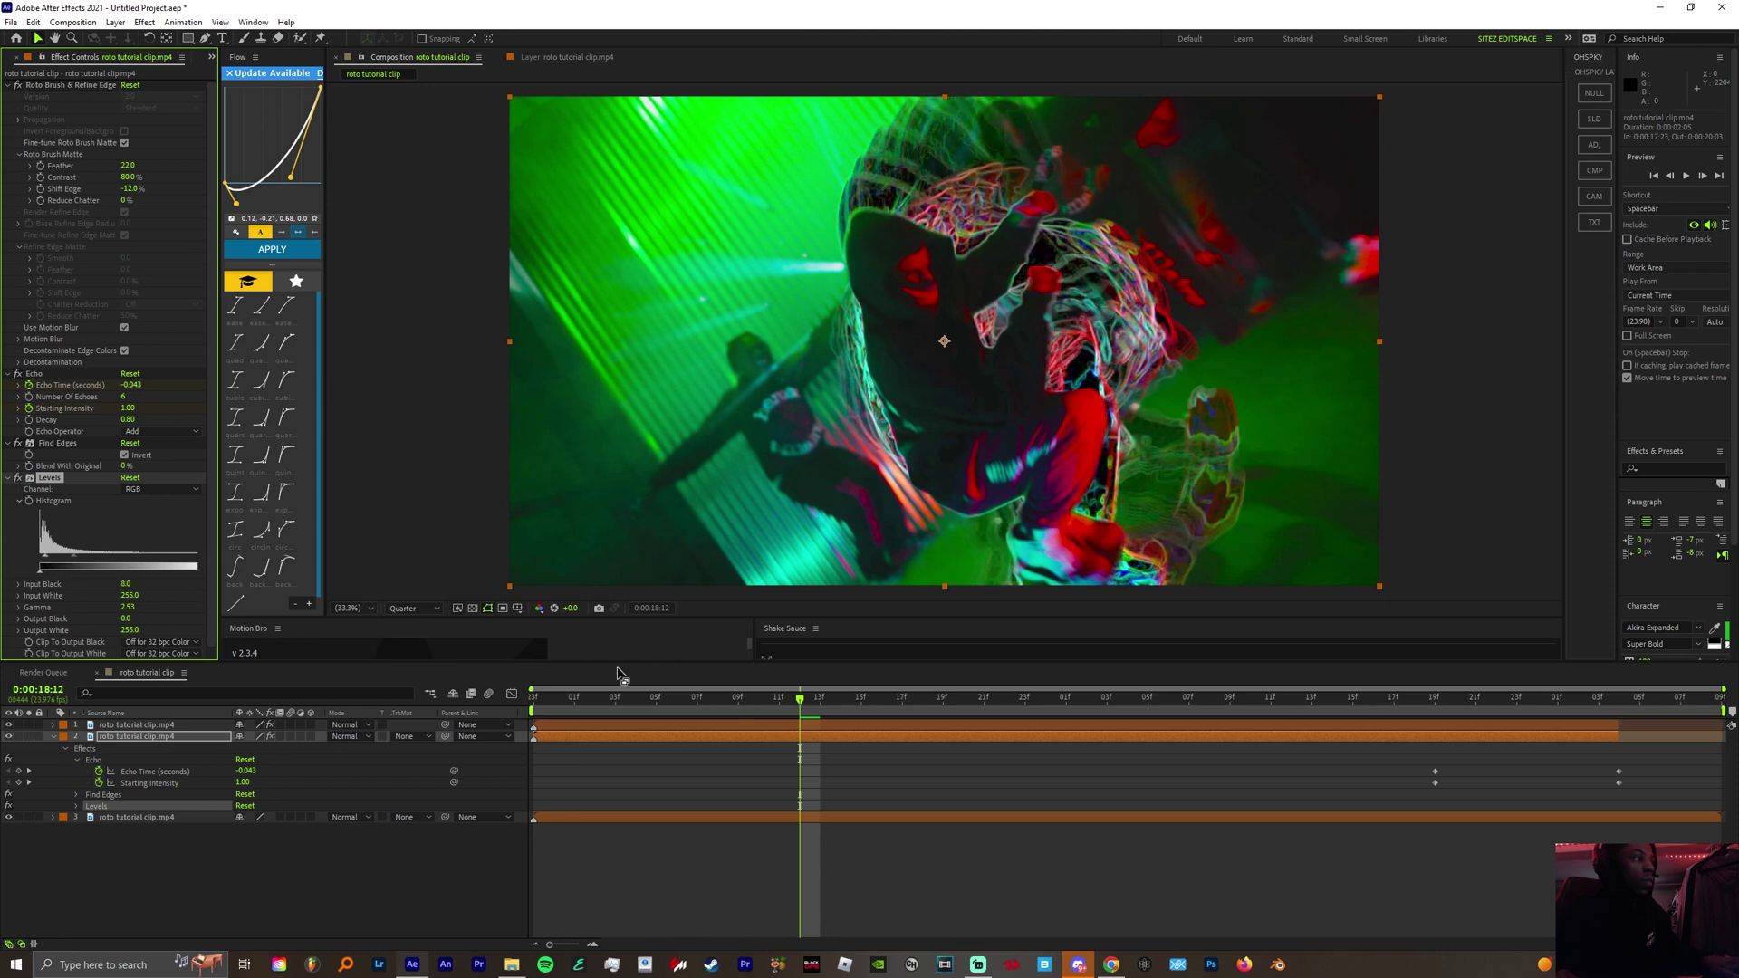
Step: Apply the uni.Unmult effect to the middle clip layer to remove the black from the echo trail
{"action": "left_click", "coordinate": [823, 742]}
{"action": "key", "text": "ctrl+space"}
{"action": "type", "text": "unm"}
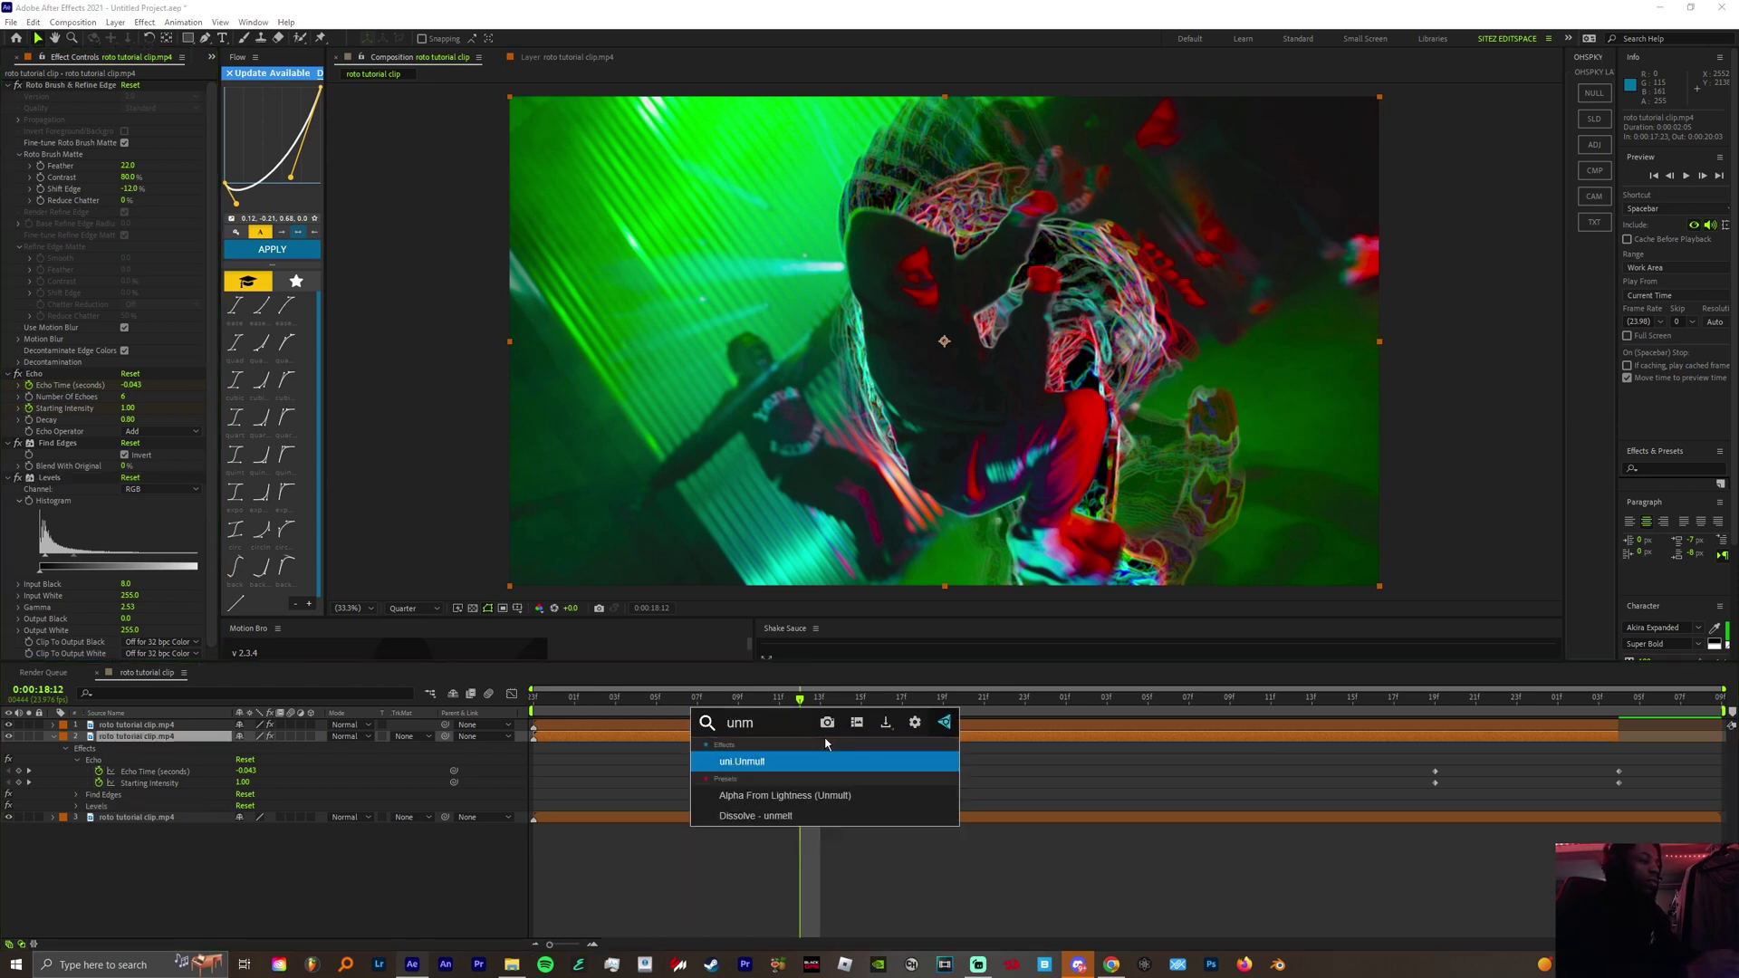
{"action": "key", "text": "Return"}
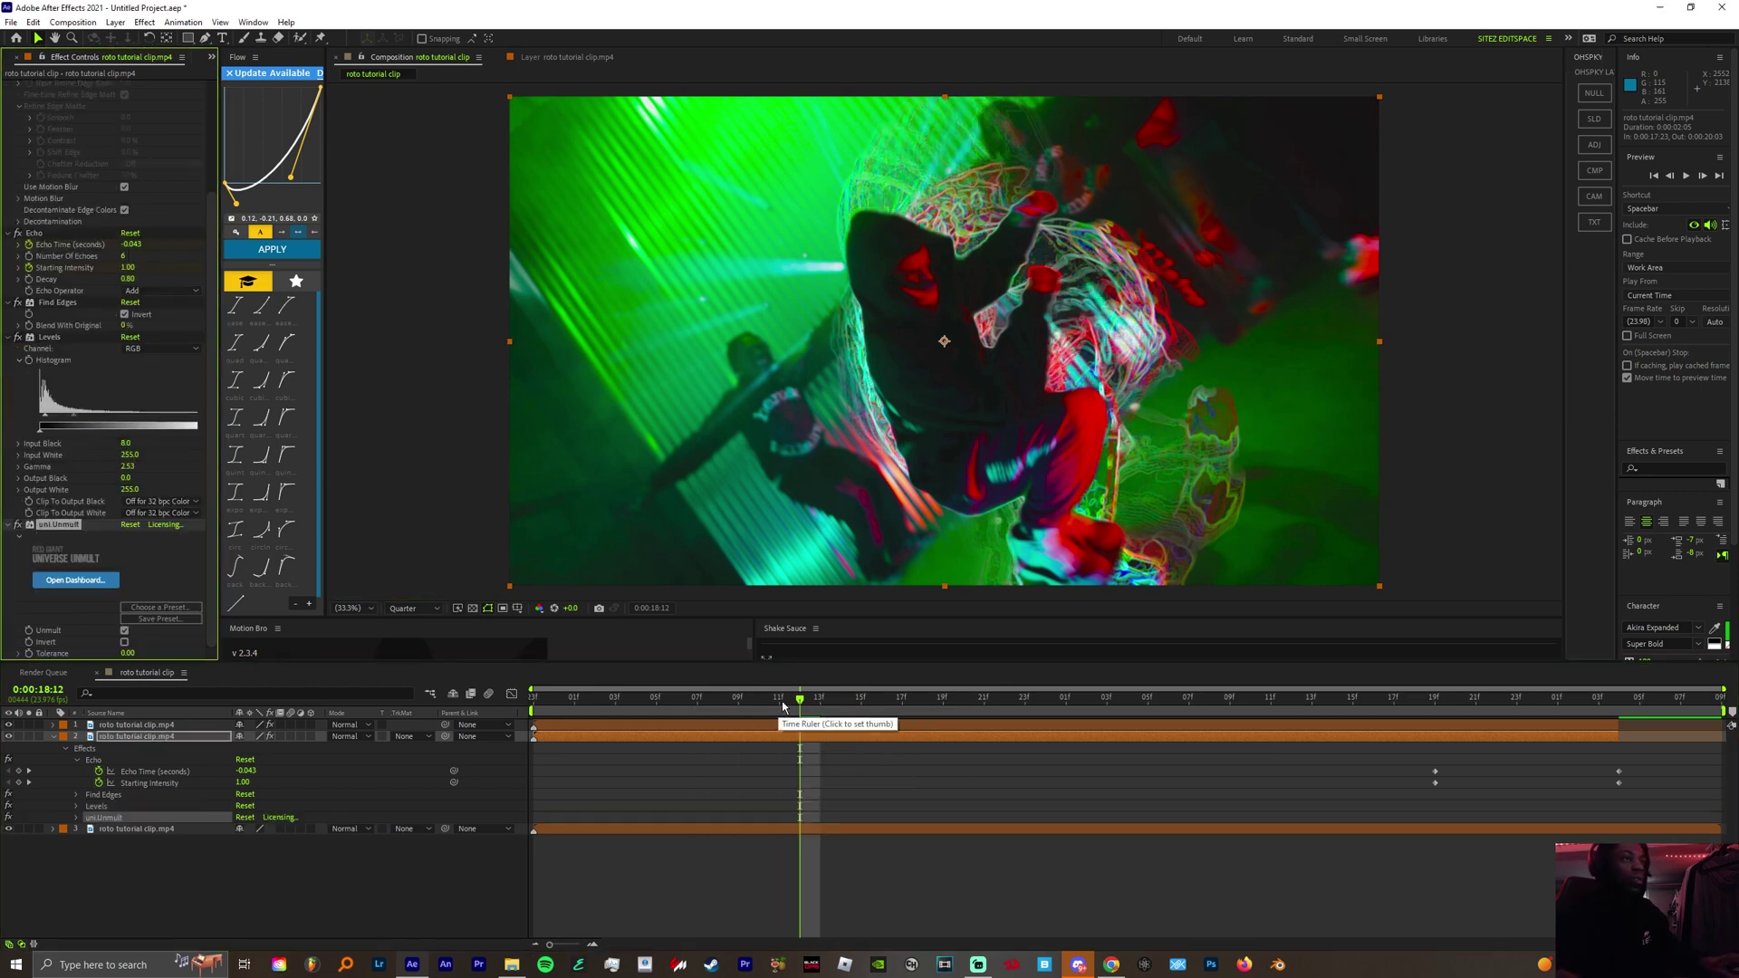
{"action": "left_click", "coordinate": [769, 734]}
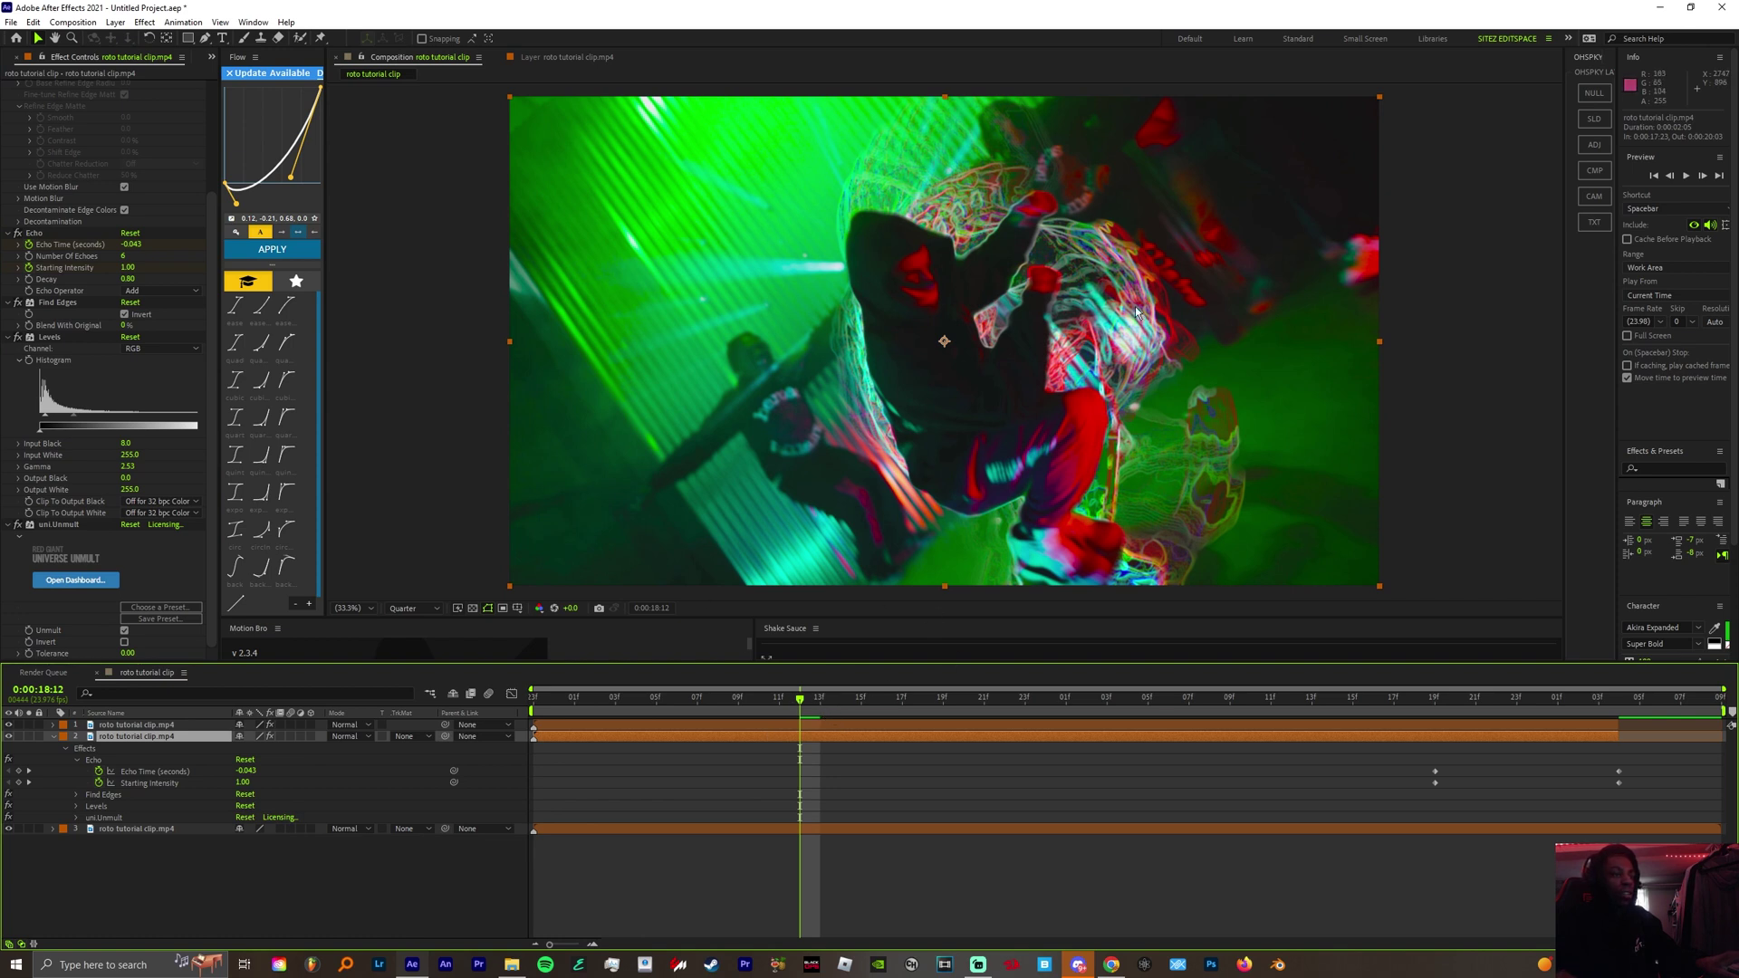
Step: Apply the Tint effect to the middle clip layer to make the echo outlines a single colour
{"action": "left_click", "coordinate": [809, 736]}
{"action": "left_click", "coordinate": [813, 738]}
{"action": "key", "text": "ctrl+space"}
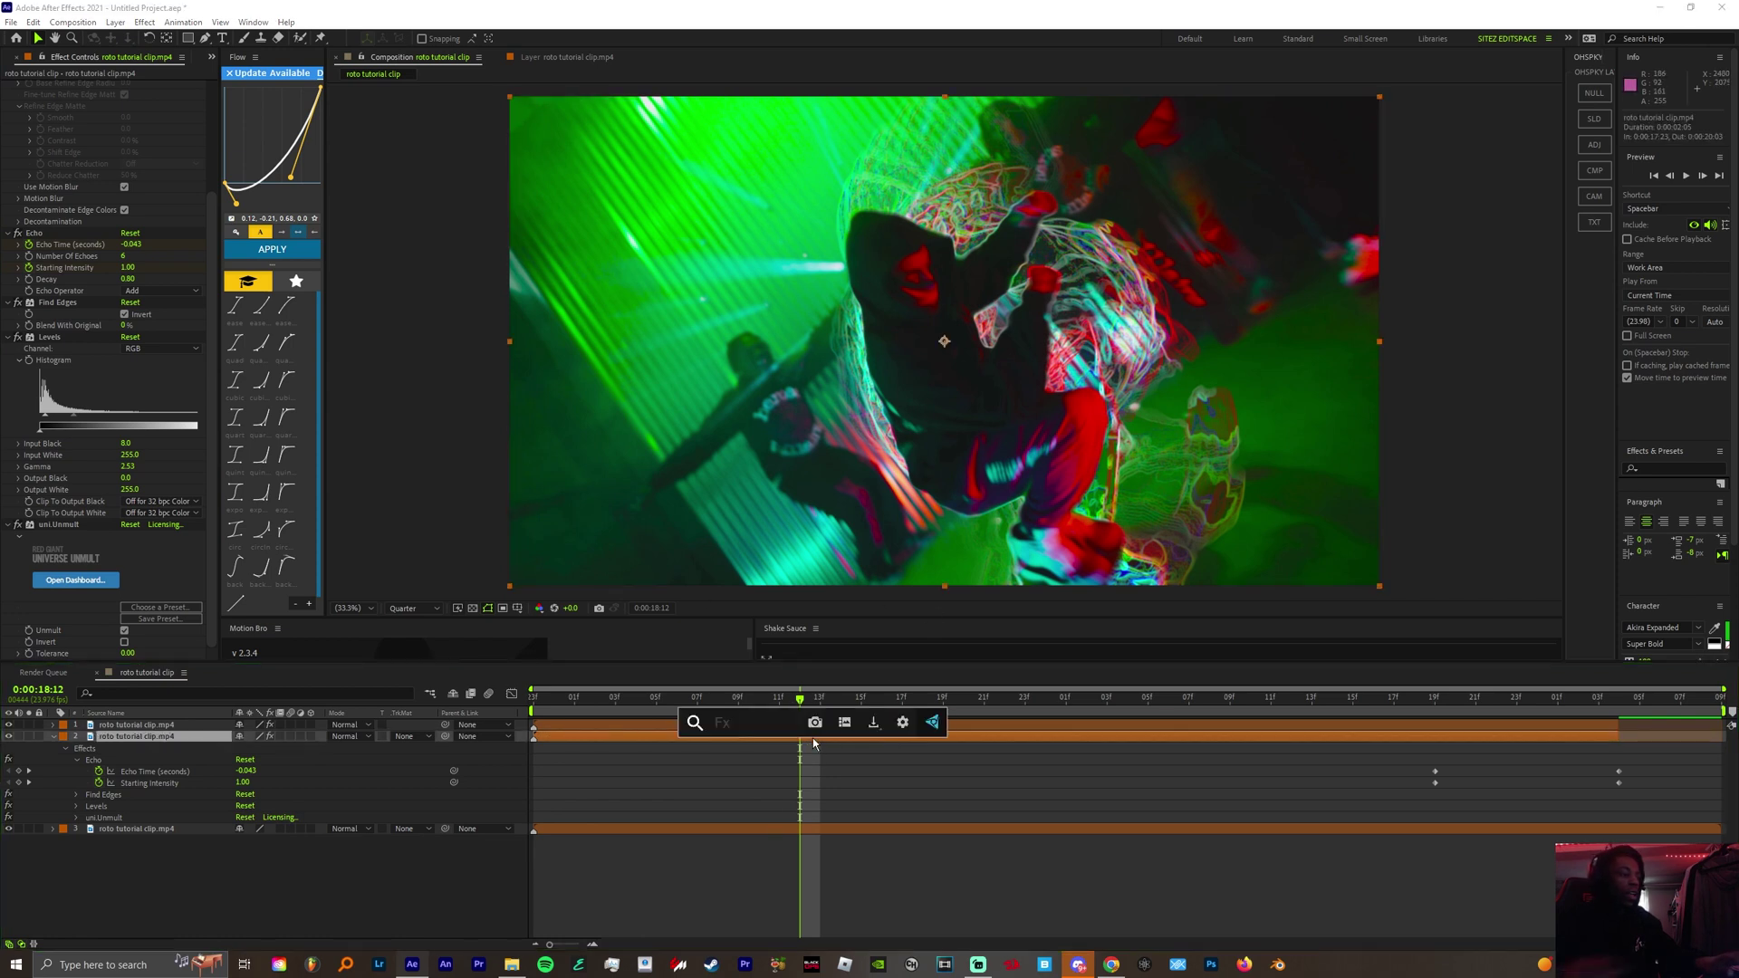
{"action": "type", "text": "tint"}
{"action": "key", "text": "Return"}
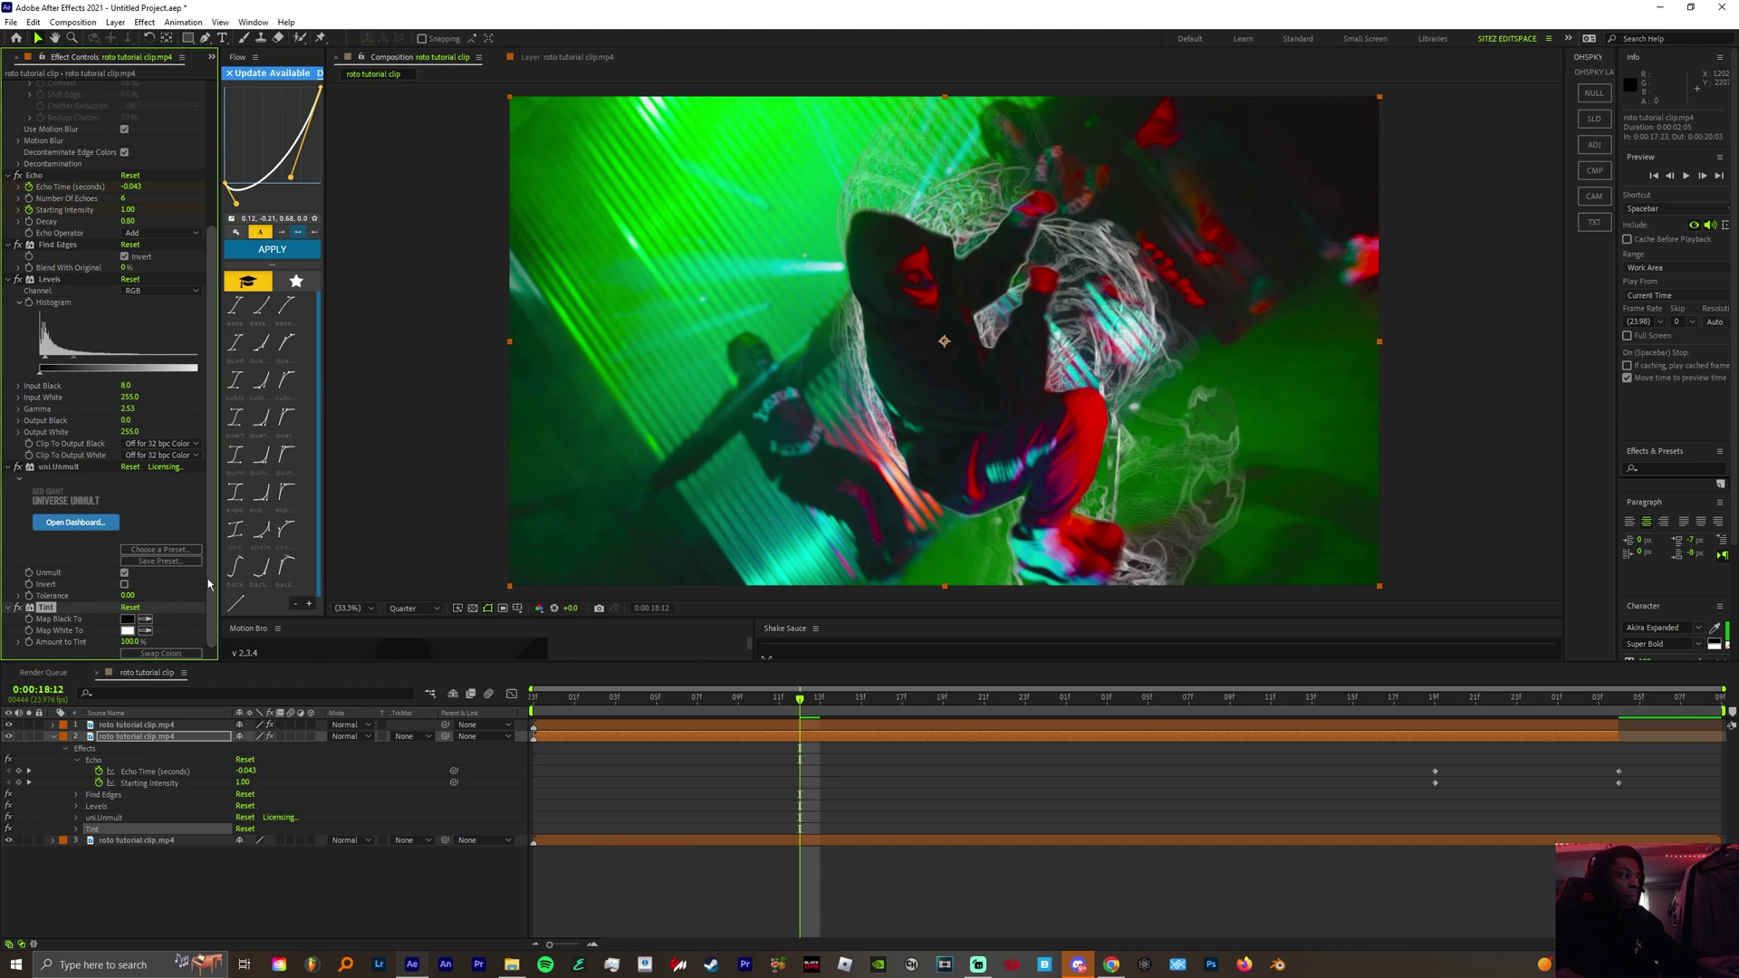
Step: Check the trail at 0:00:18:14 and set the Tint's Map White To colour to a fully saturated bright green, hue 106
{"action": "left_click_drag", "start_coordinate": [811, 708], "coordinate": [839, 732]}
{"action": "left_click", "coordinate": [838, 732]}
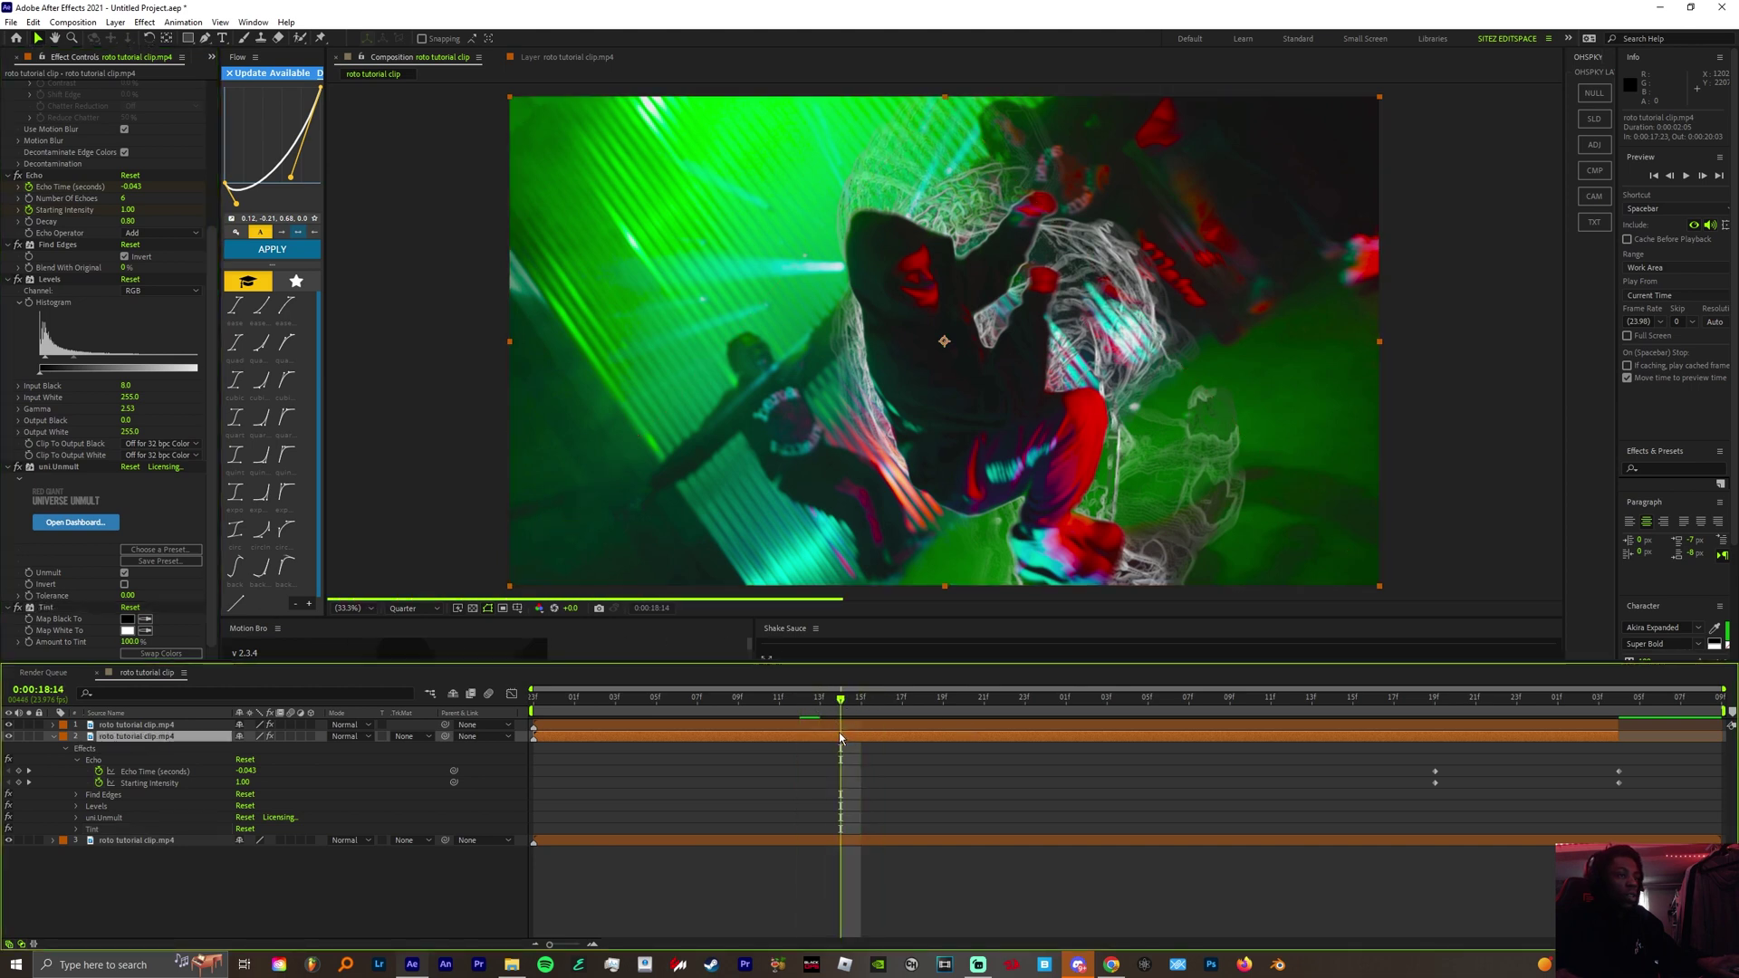
{"action": "left_click_drag", "start_coordinate": [121, 638], "coordinate": [124, 640]}
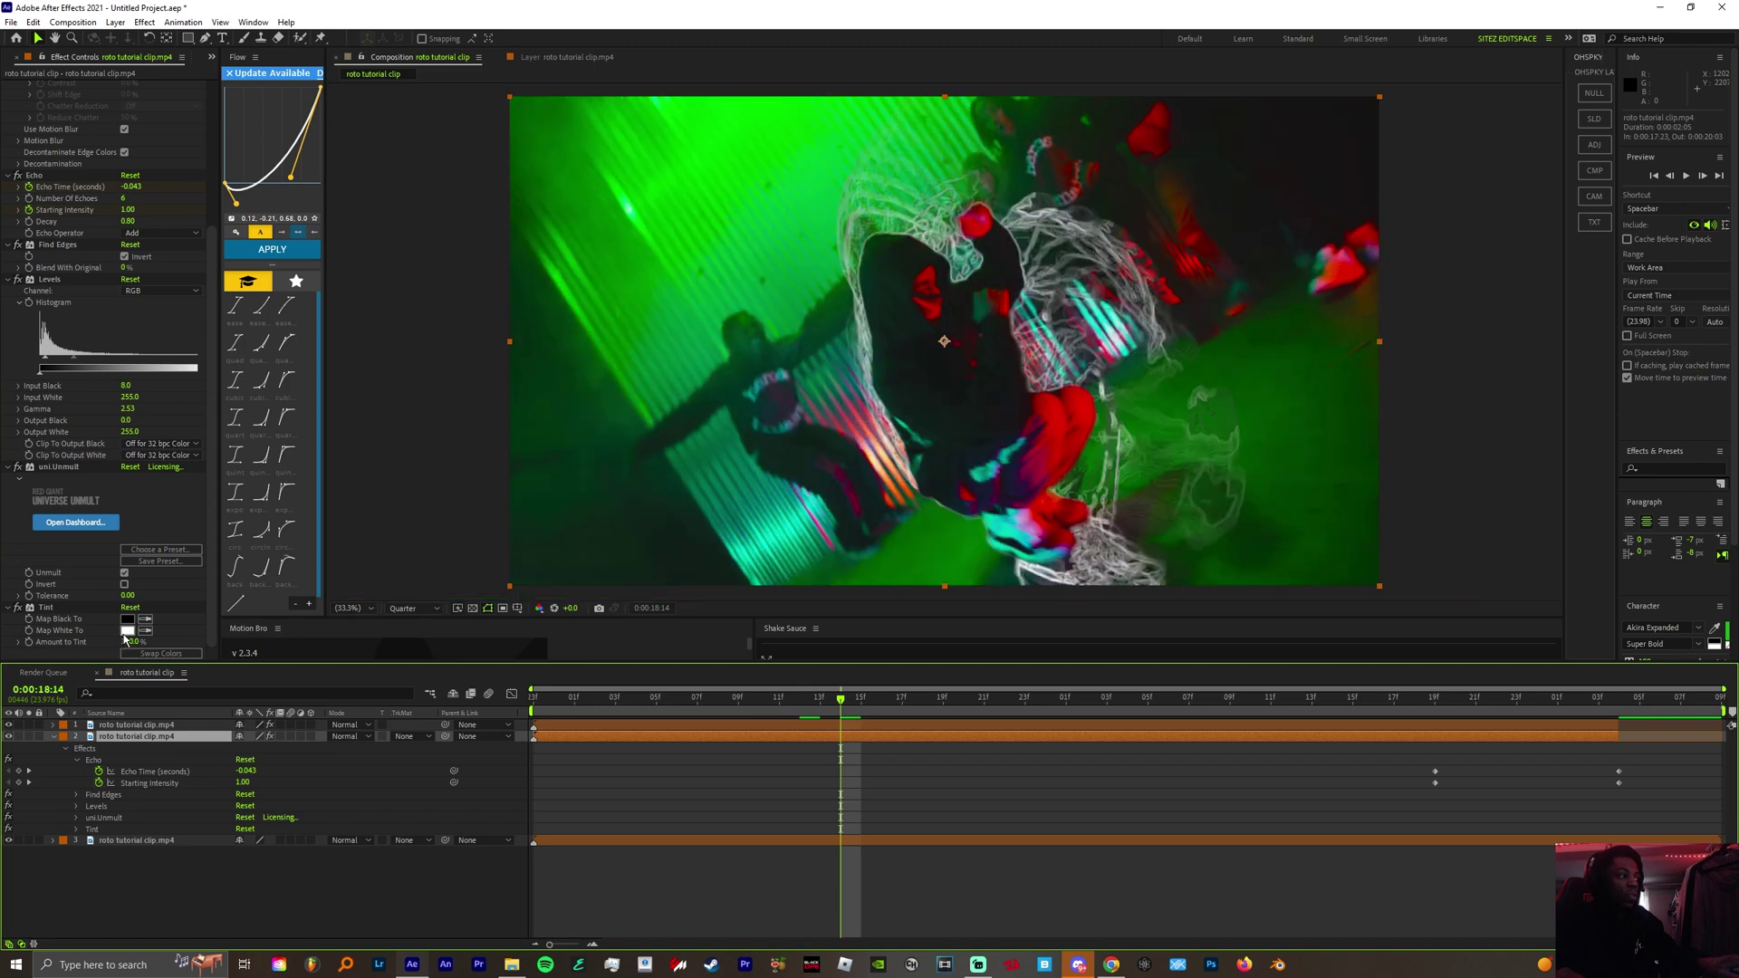
{"action": "left_click", "coordinate": [128, 630]}
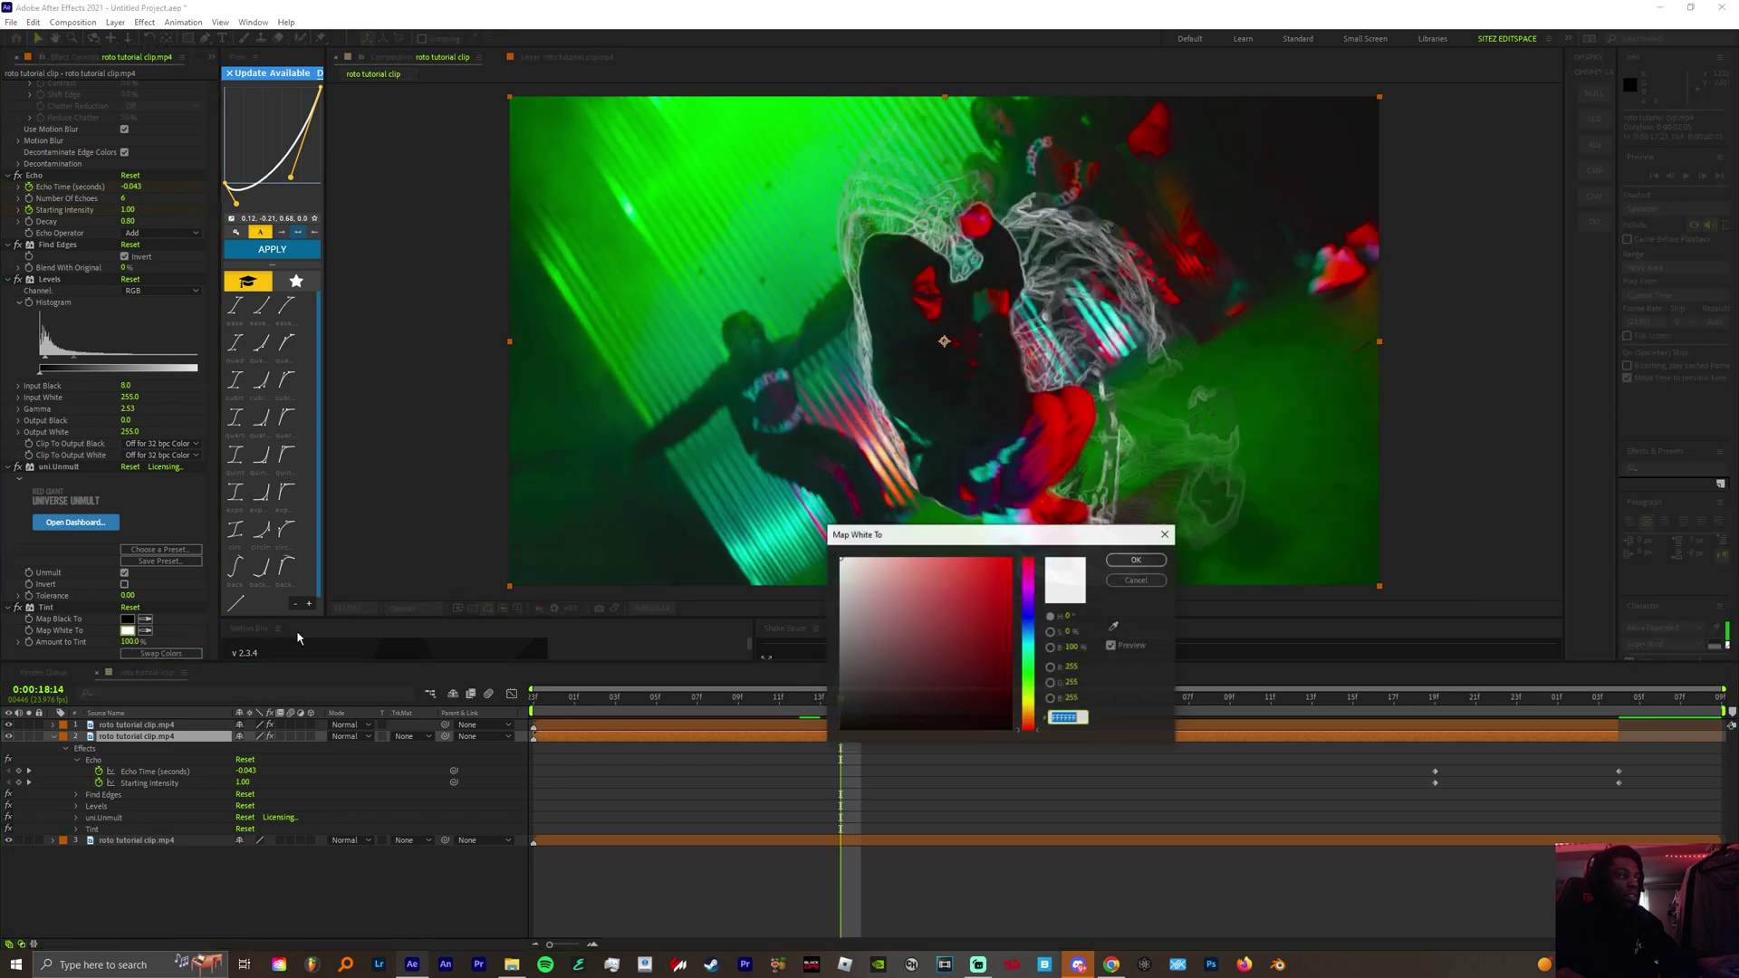
{"action": "left_click", "coordinate": [1028, 687]}
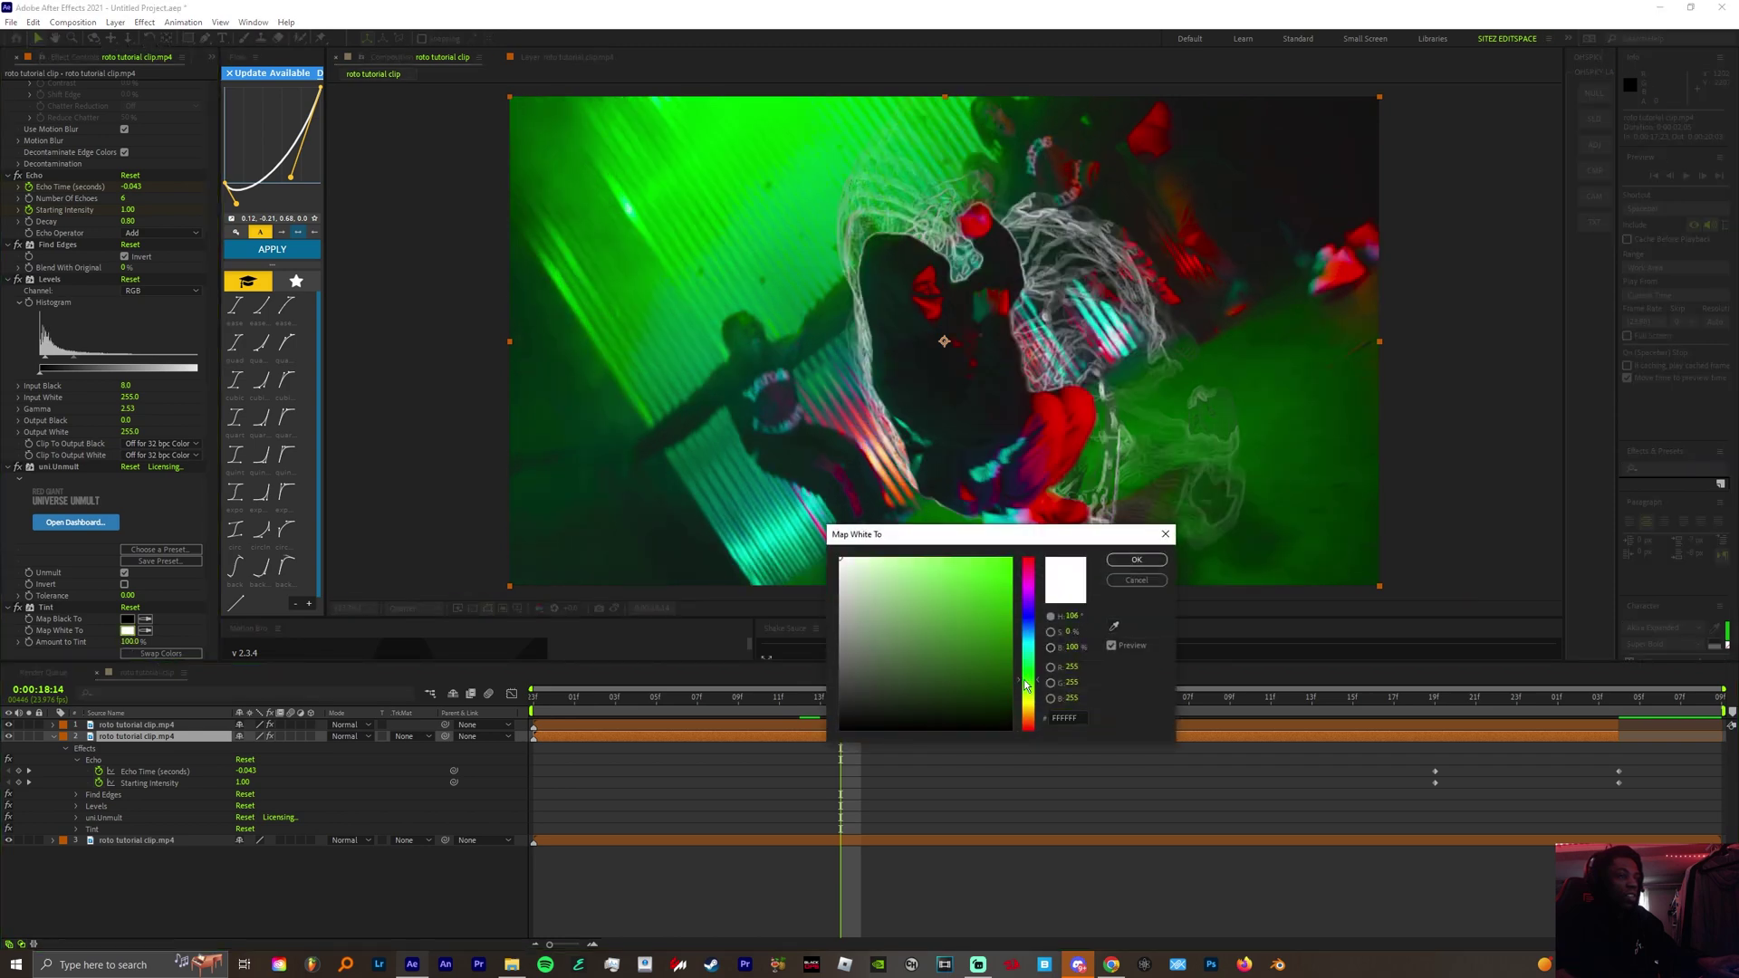
{"action": "left_click", "coordinate": [1011, 559]}
{"action": "left_click", "coordinate": [1137, 561]}
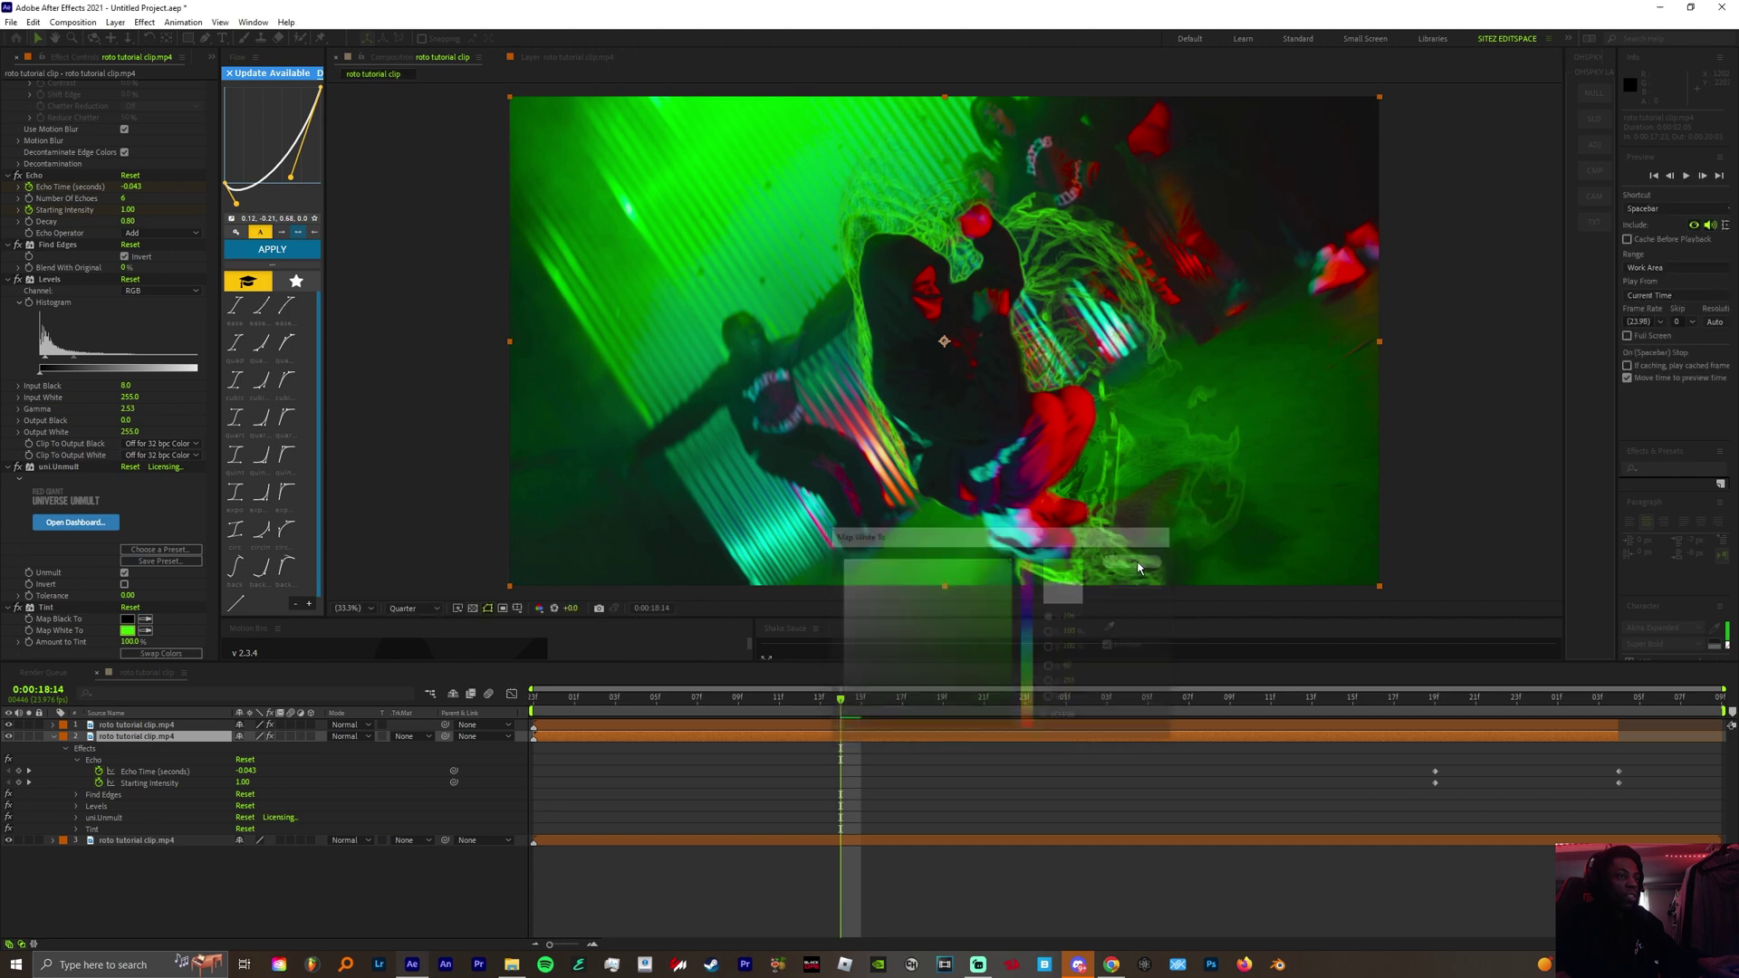
Step: Apply the Optical Glow effect to the middle clip layer
{"action": "left_click", "coordinate": [930, 737]}
{"action": "key", "text": "ctrl+space"}
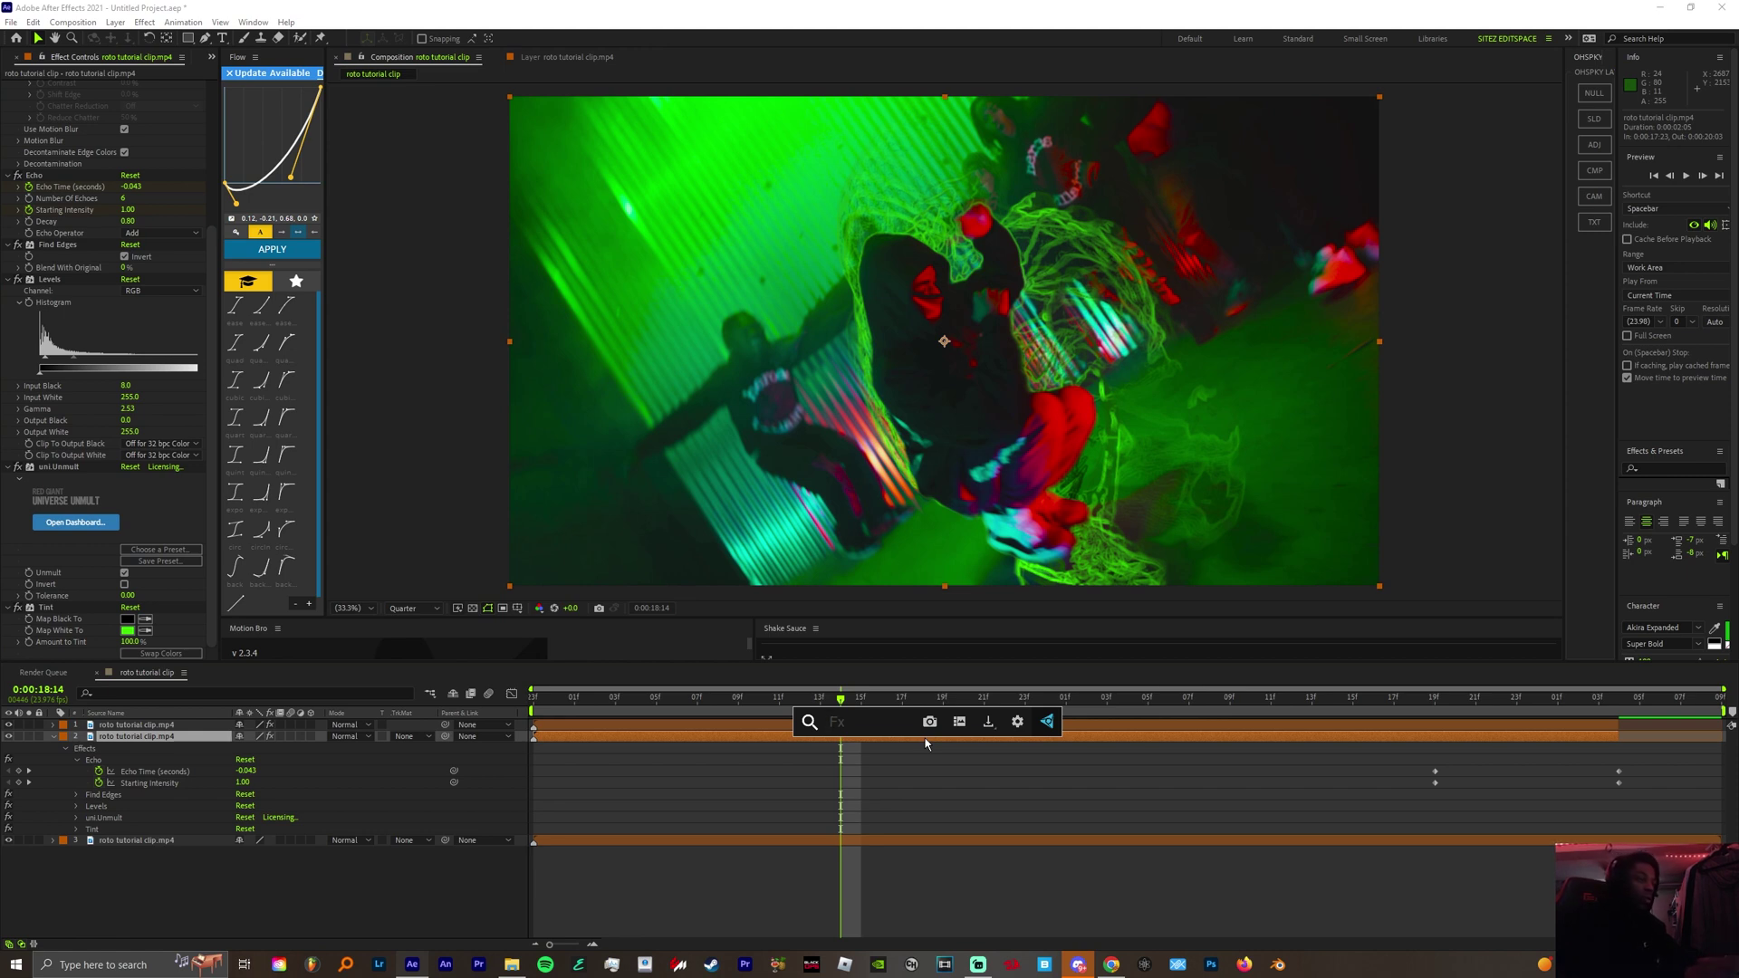
{"action": "type", "text": "optica"}
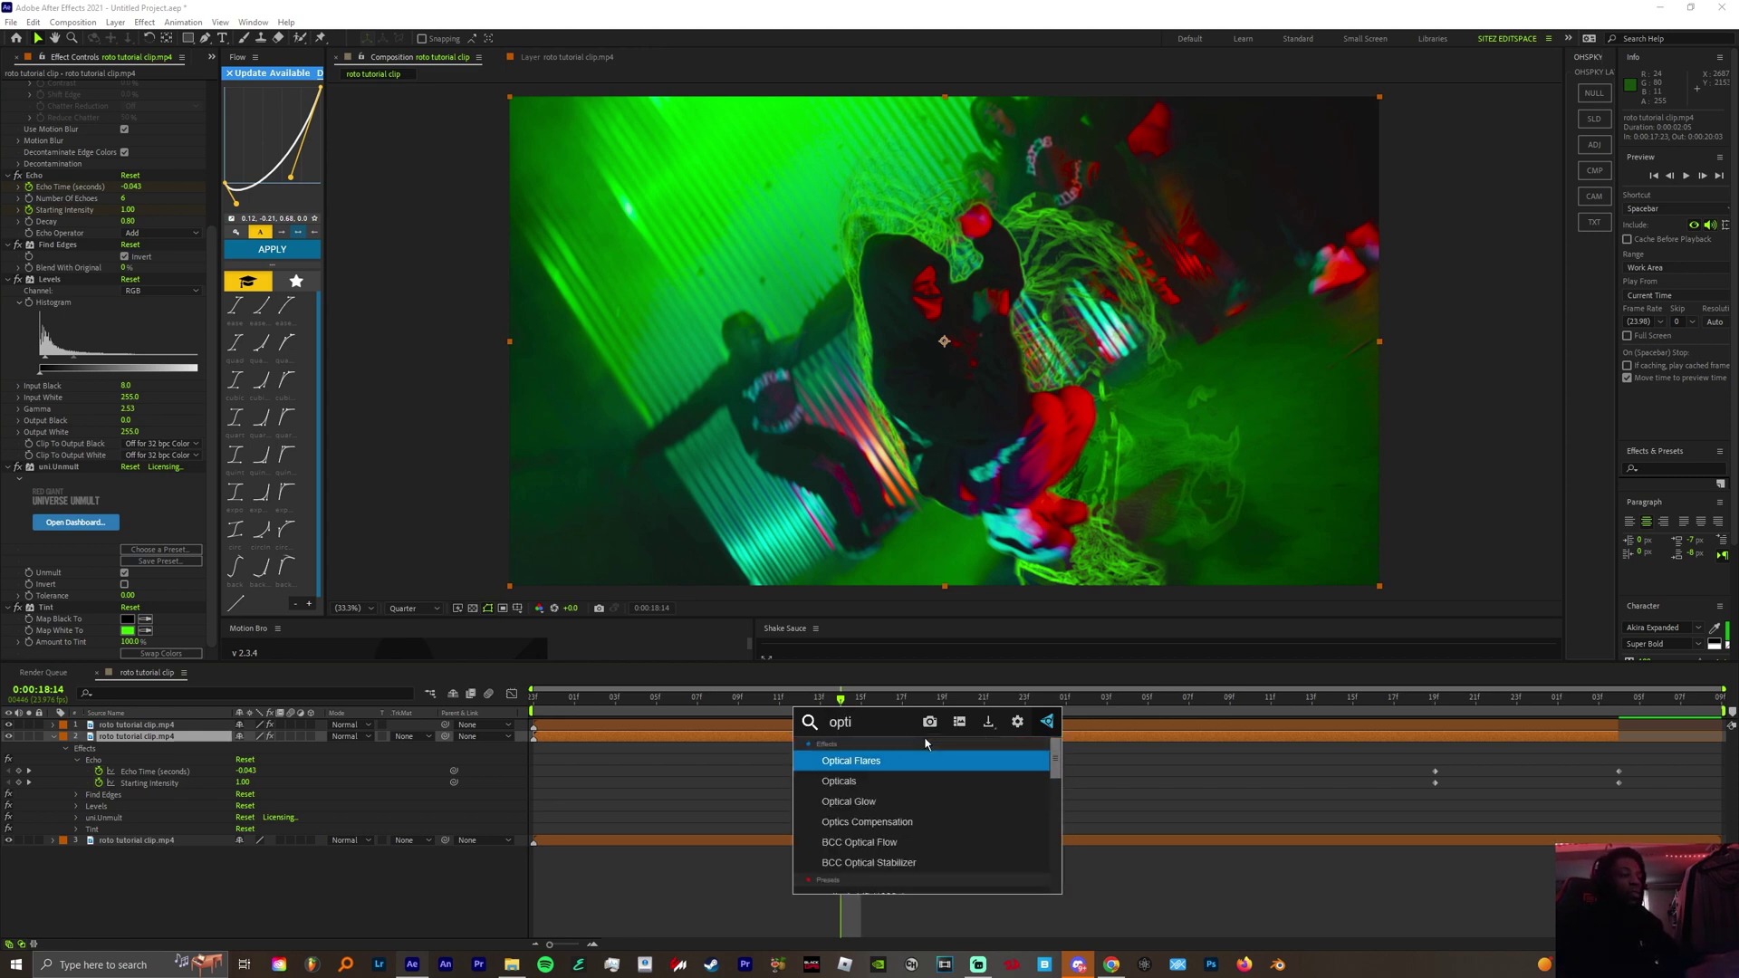
{"action": "key", "text": "Down"}
{"action": "key", "text": "Down"}
{"action": "key", "text": "Return"}
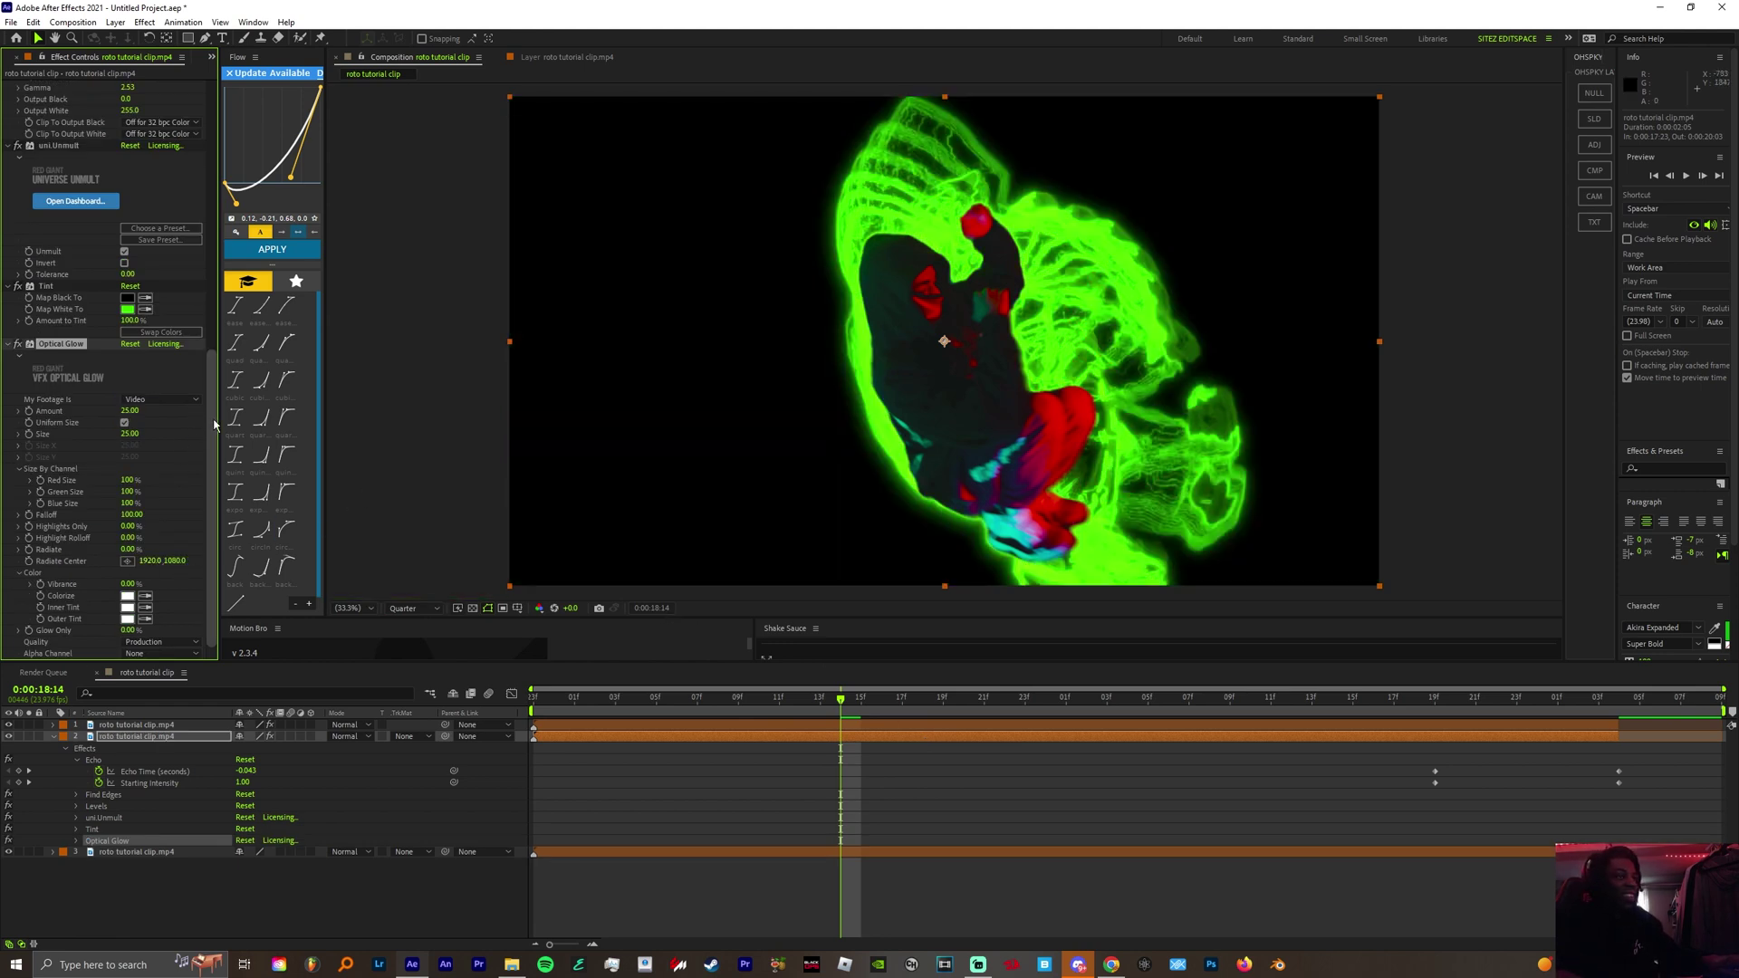
Step: Set the Optical Glow's Quality to Extreme and its Alpha Channel to Extend (Unmult)
{"action": "left_click", "coordinate": [166, 641]}
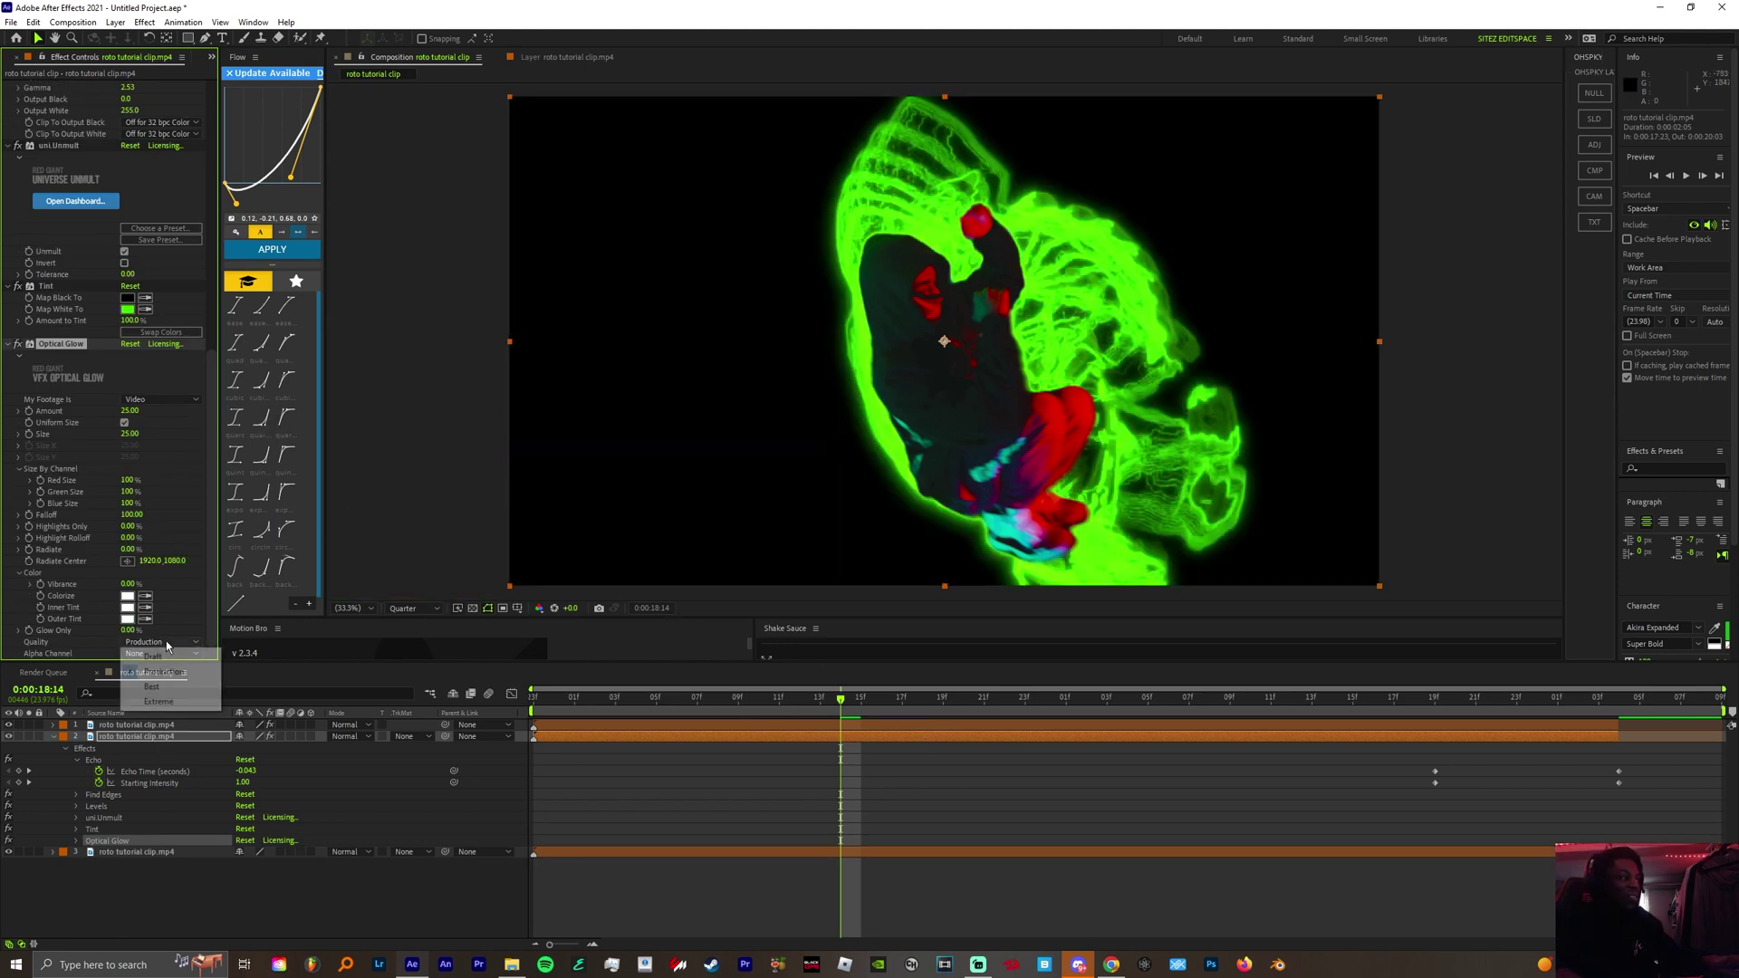
{"action": "left_click", "coordinate": [160, 702]}
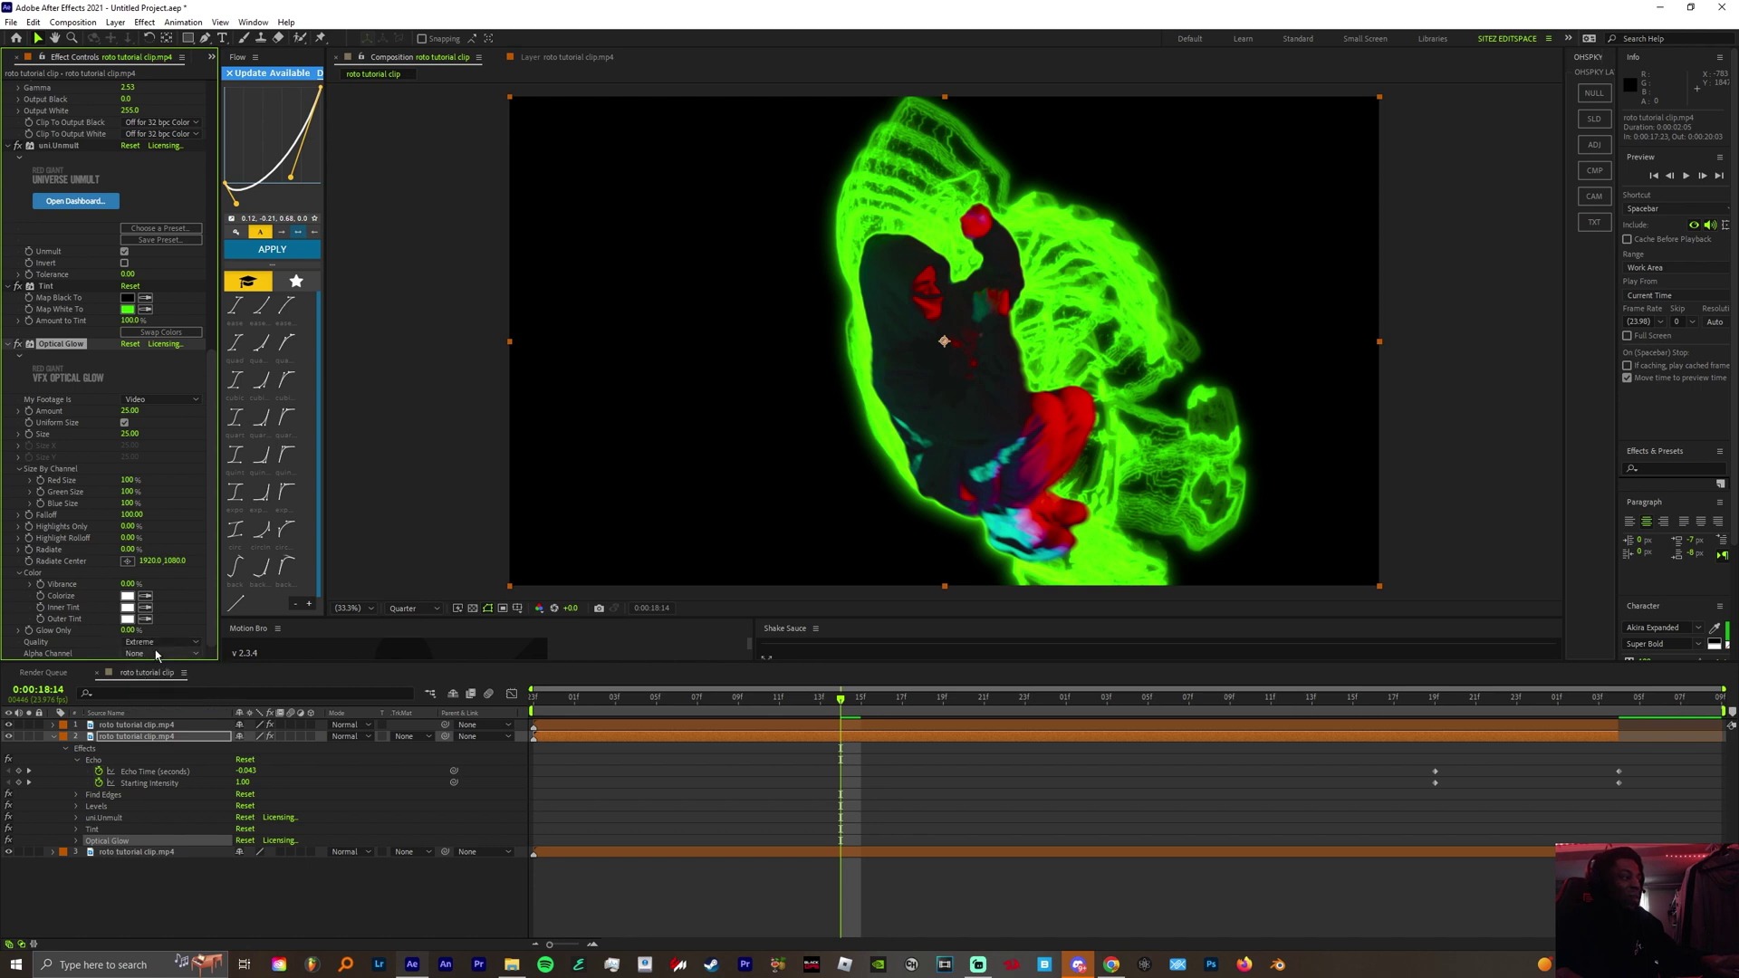
{"action": "left_click", "coordinate": [158, 653]}
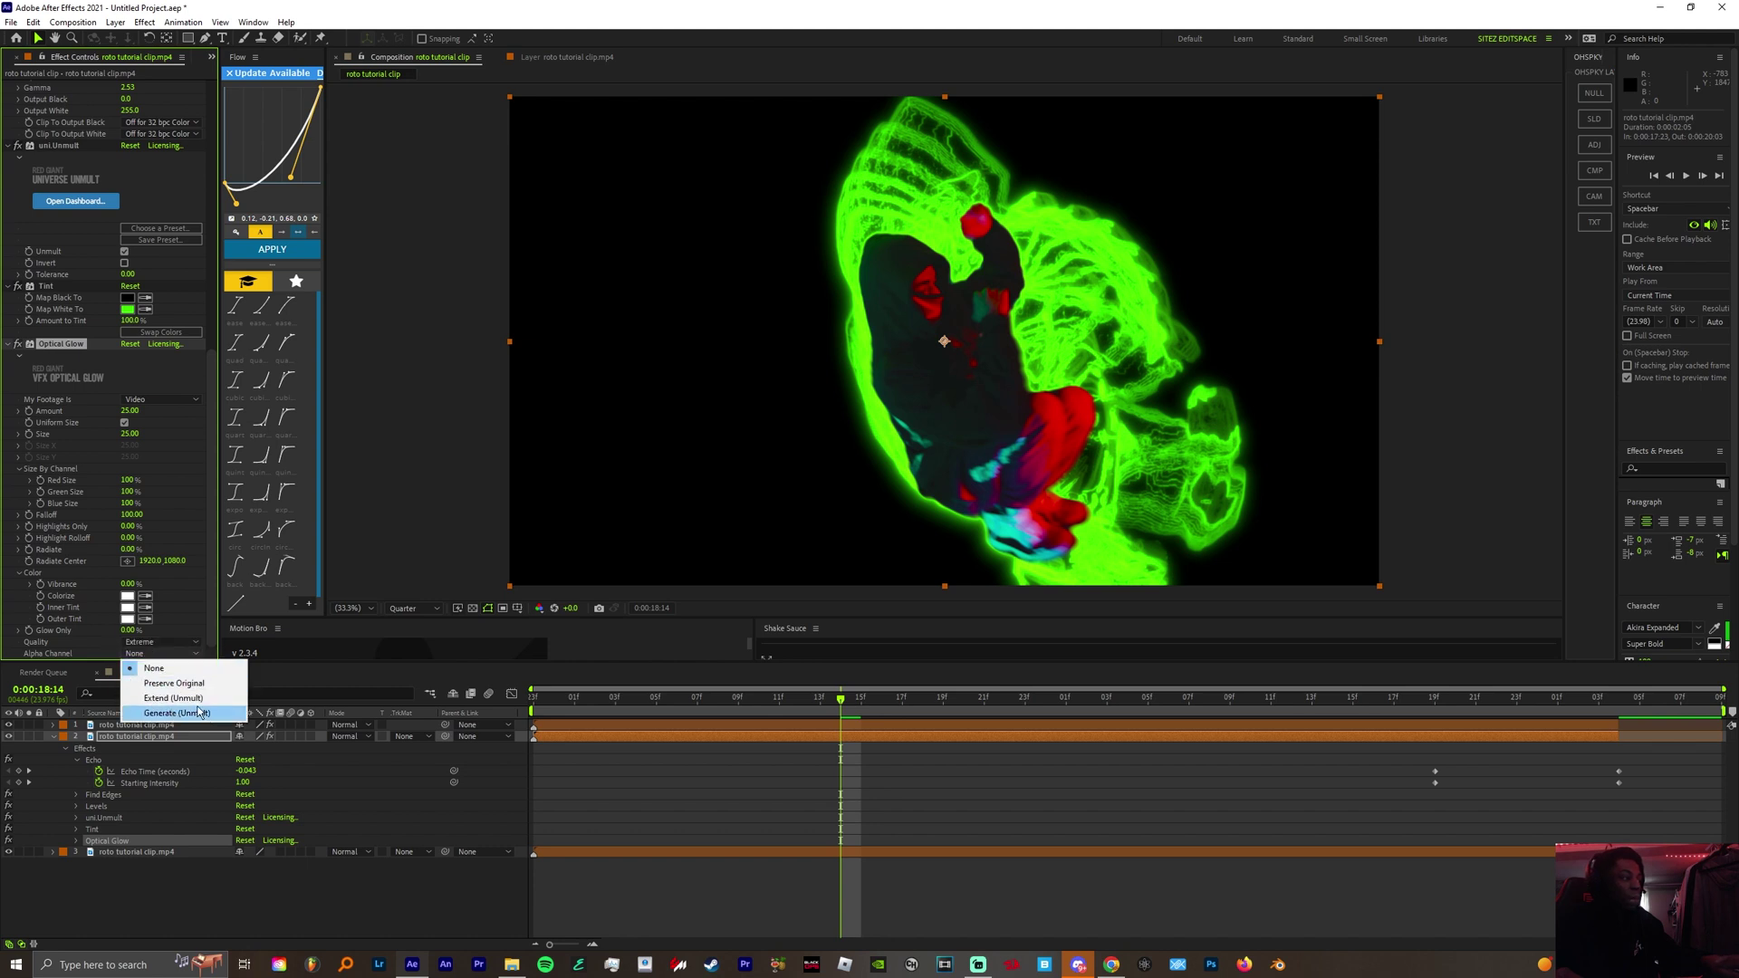
{"action": "left_click", "coordinate": [163, 699]}
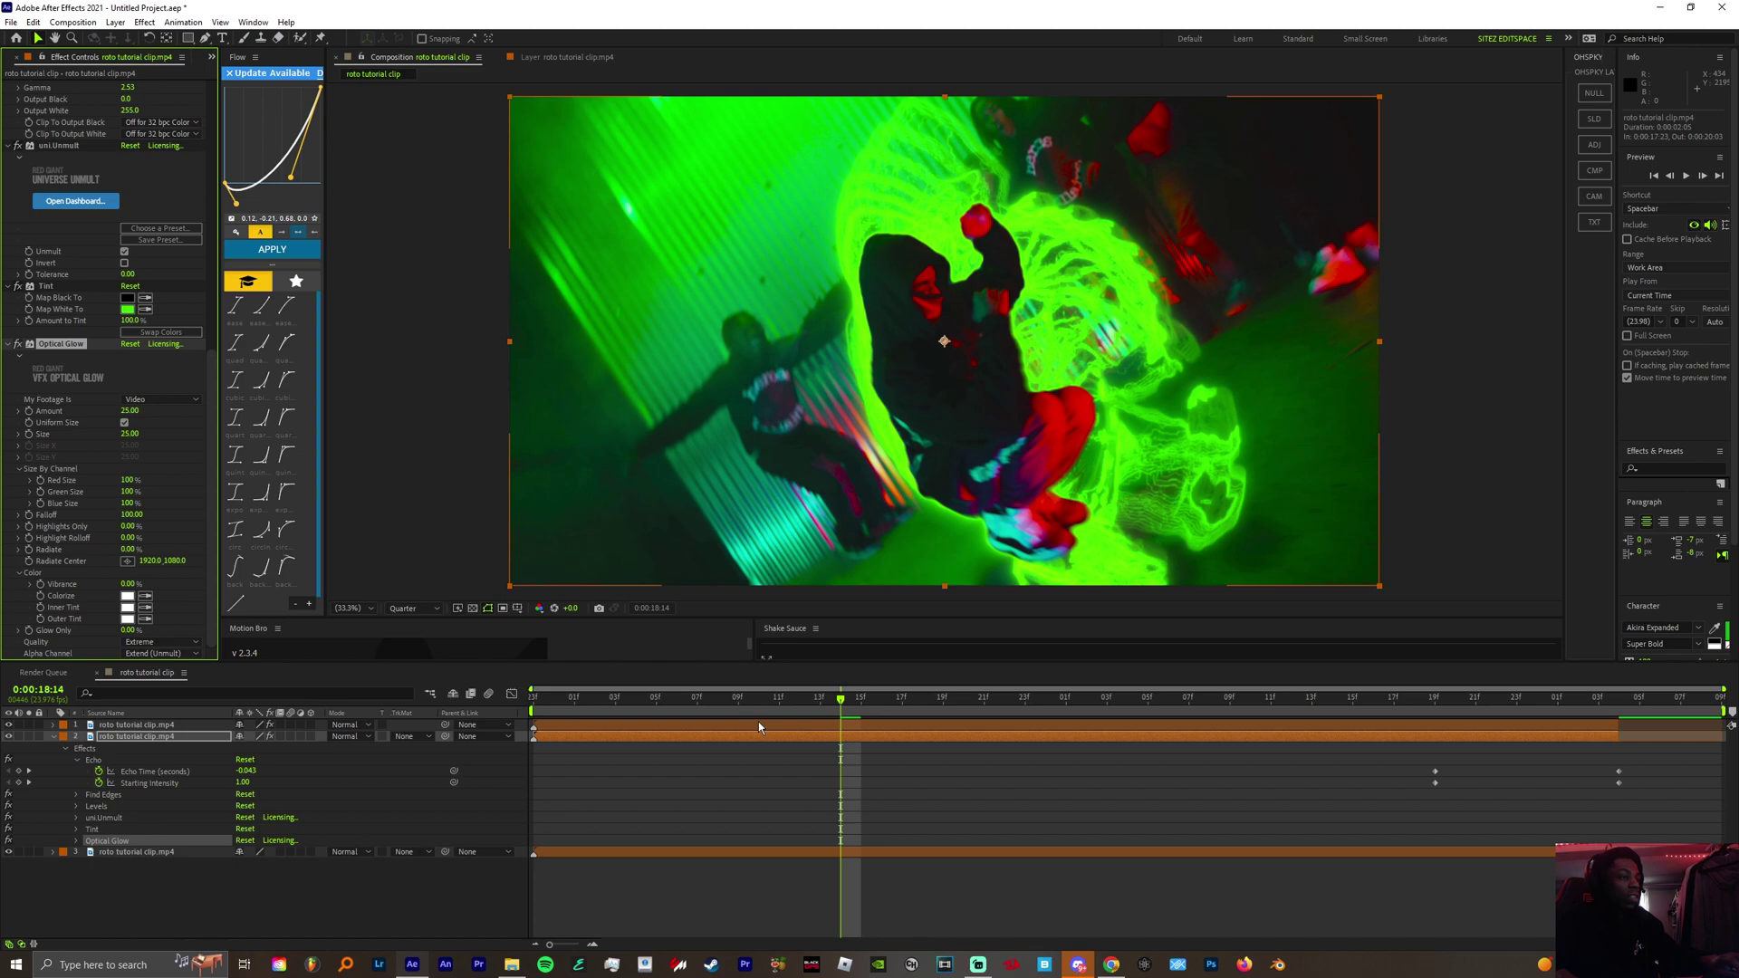
Step: Set the composition preview resolution to Full and play the clip from the start
{"action": "left_click", "coordinate": [758, 721]}
{"action": "key", "text": "Home"}
{"action": "left_click", "coordinate": [412, 608]}
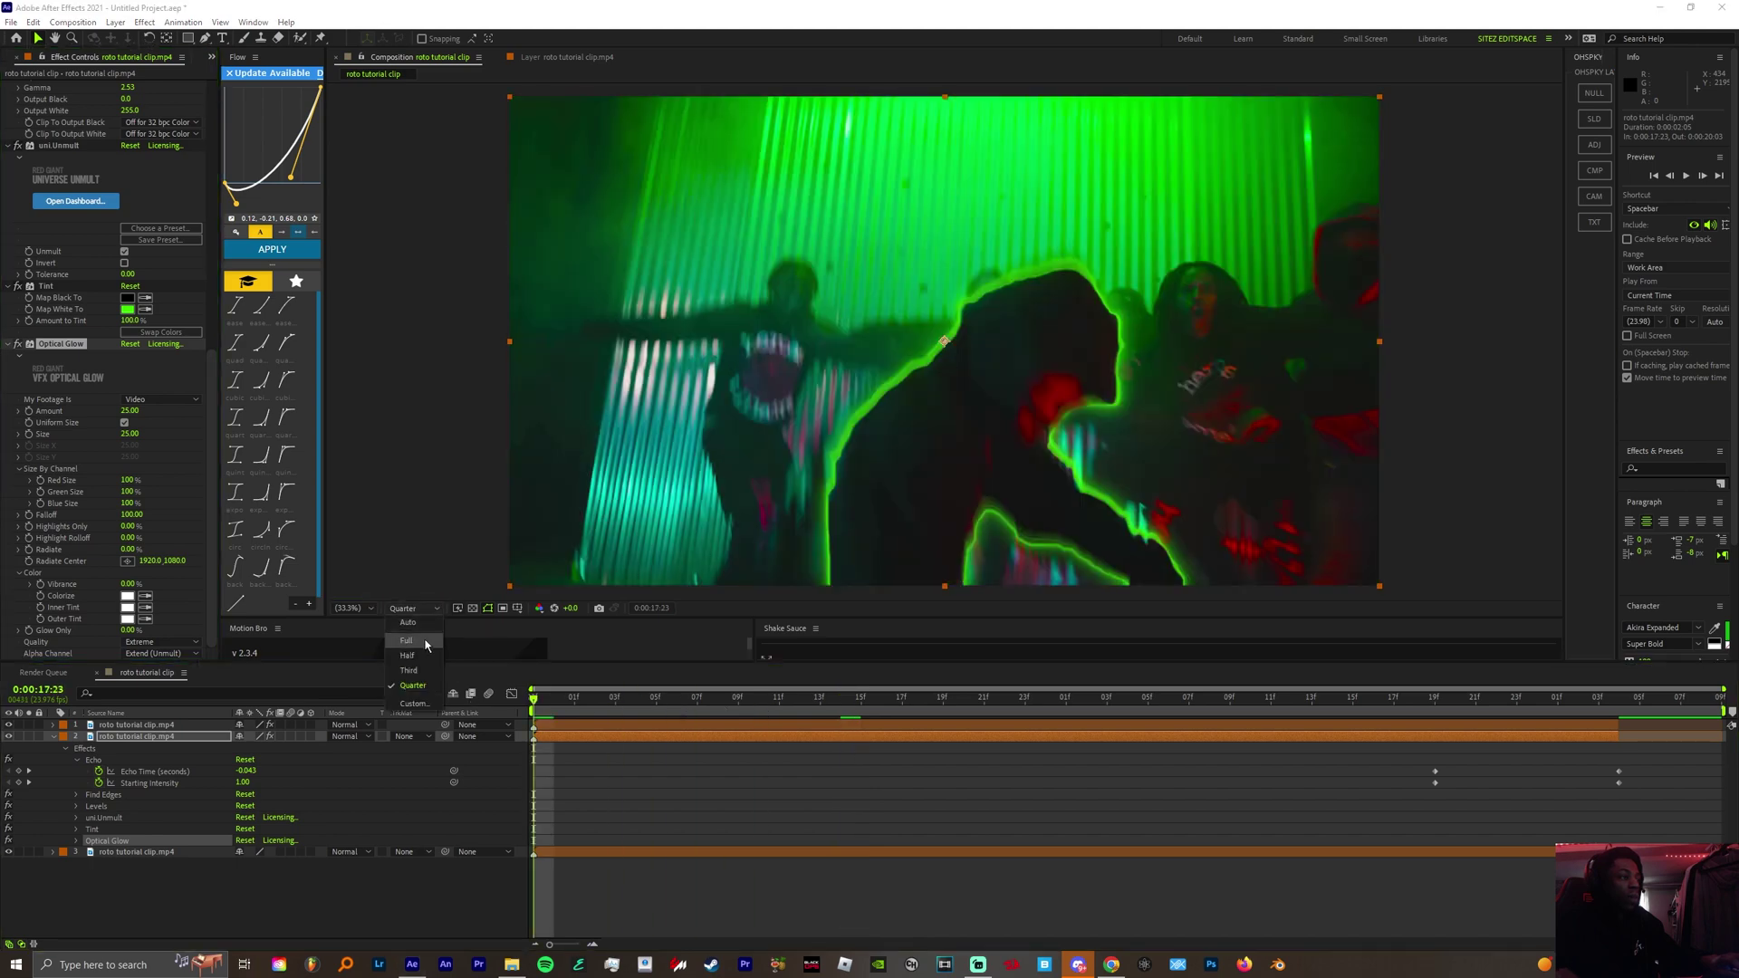
{"action": "left_click", "coordinate": [406, 640]}
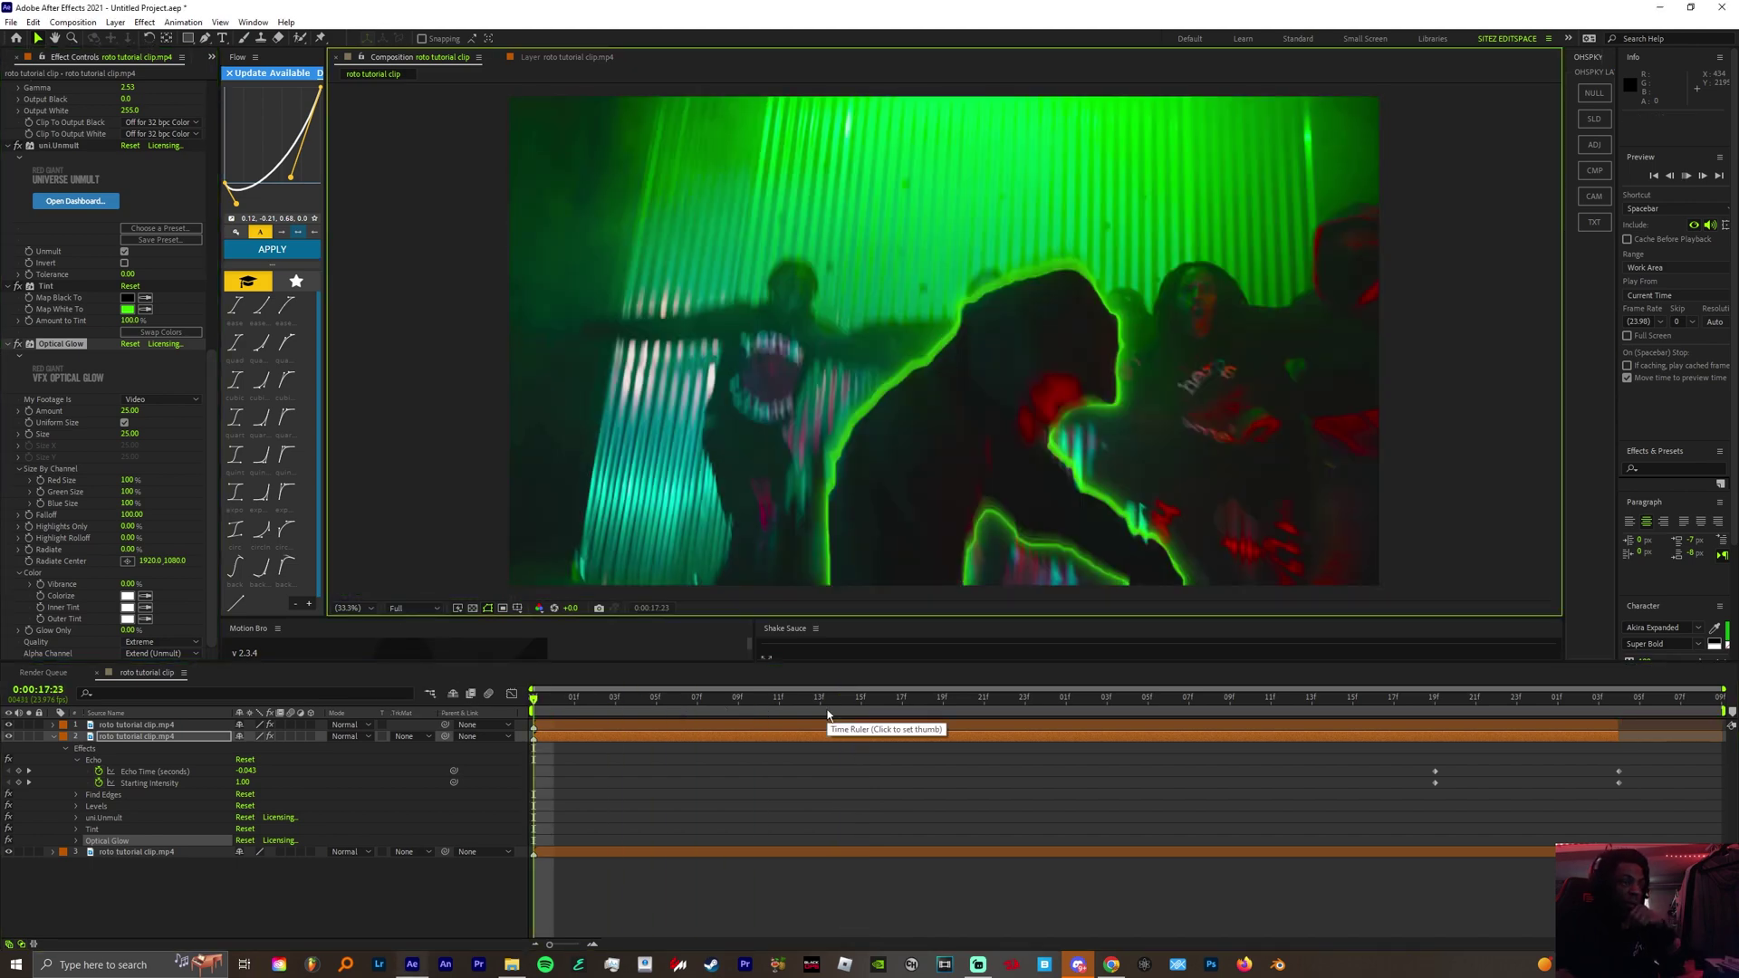
{"action": "key", "text": "space"}
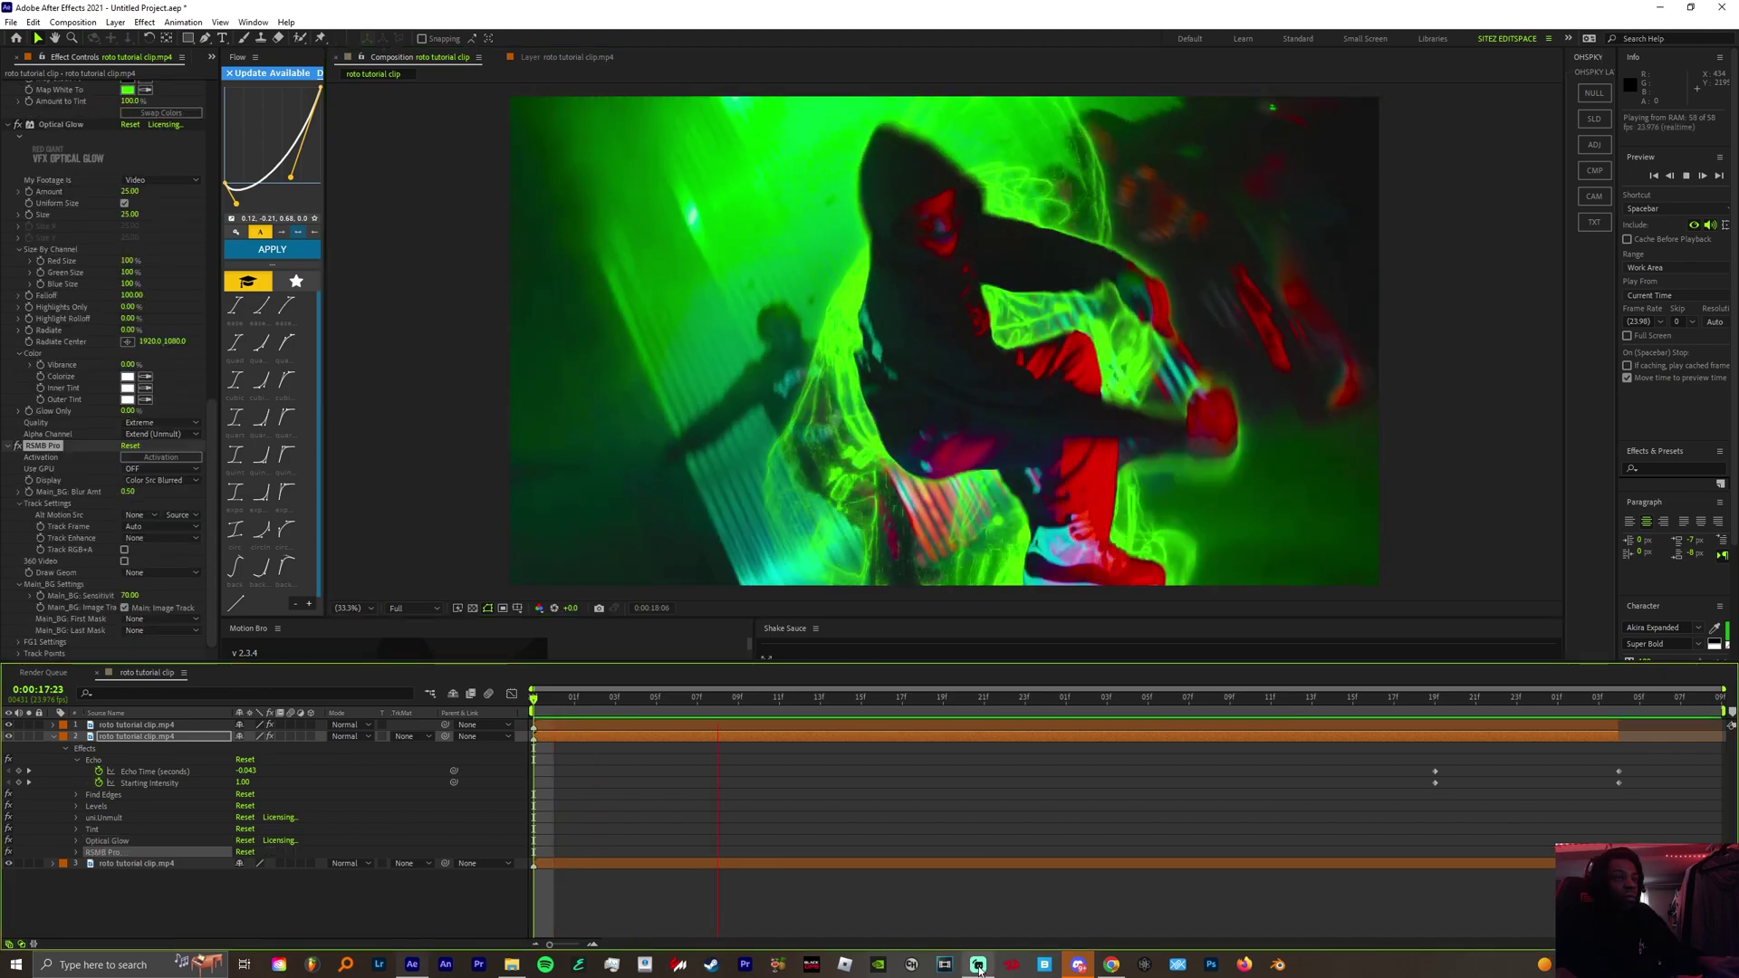